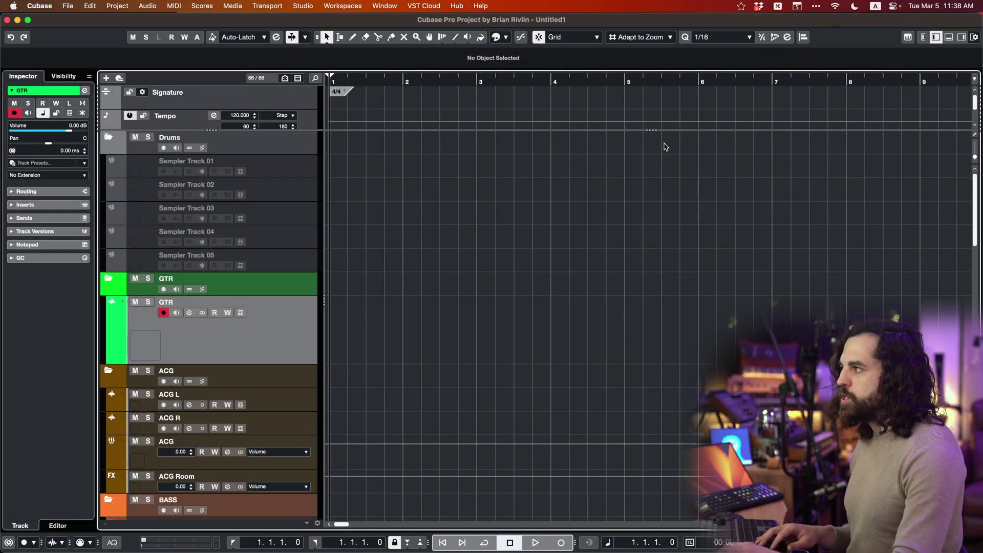
# Step: Show the GTR track's channel strip and hide it again, and open the Inspector's section options without changing them
pyautogui.click(924, 39)
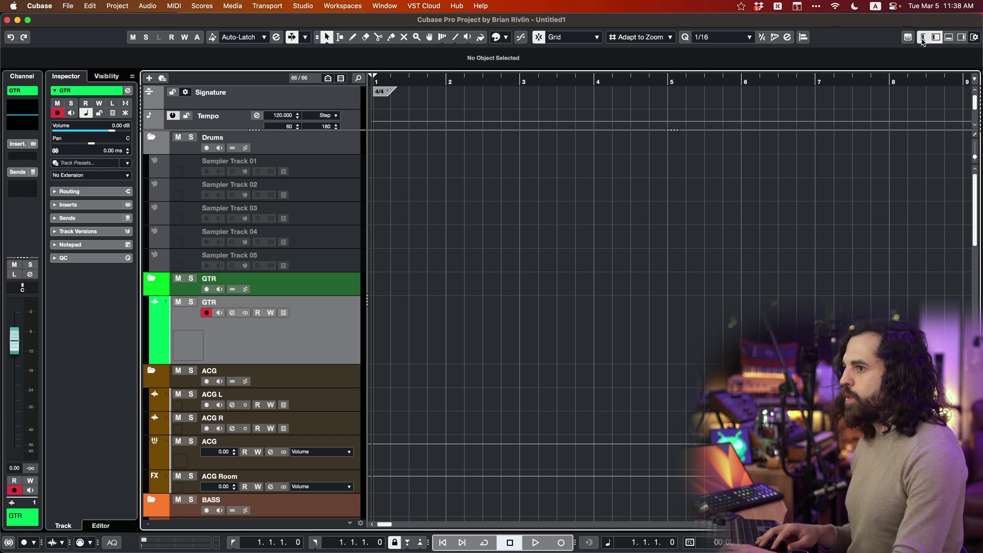
pyautogui.click(907, 37)
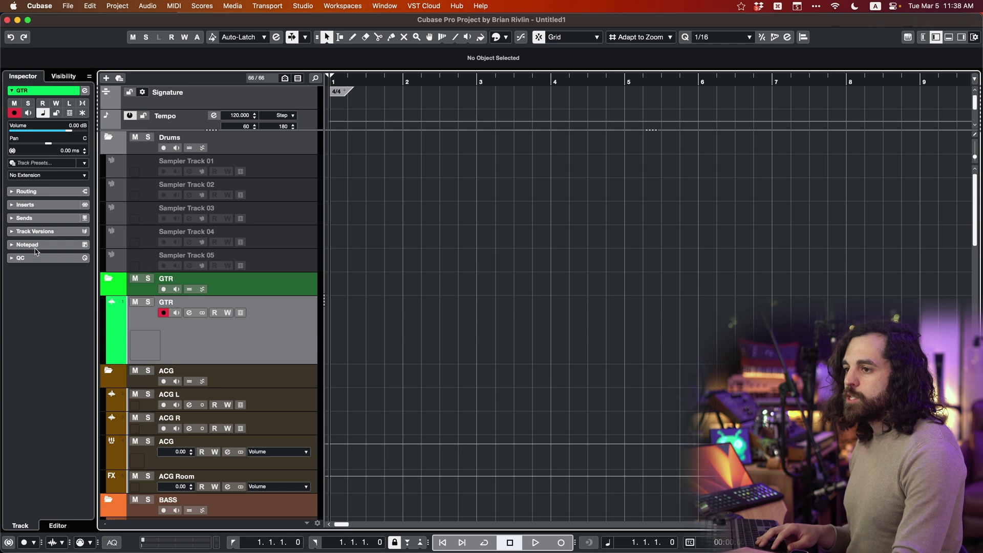
pyautogui.rightClick(34, 276)
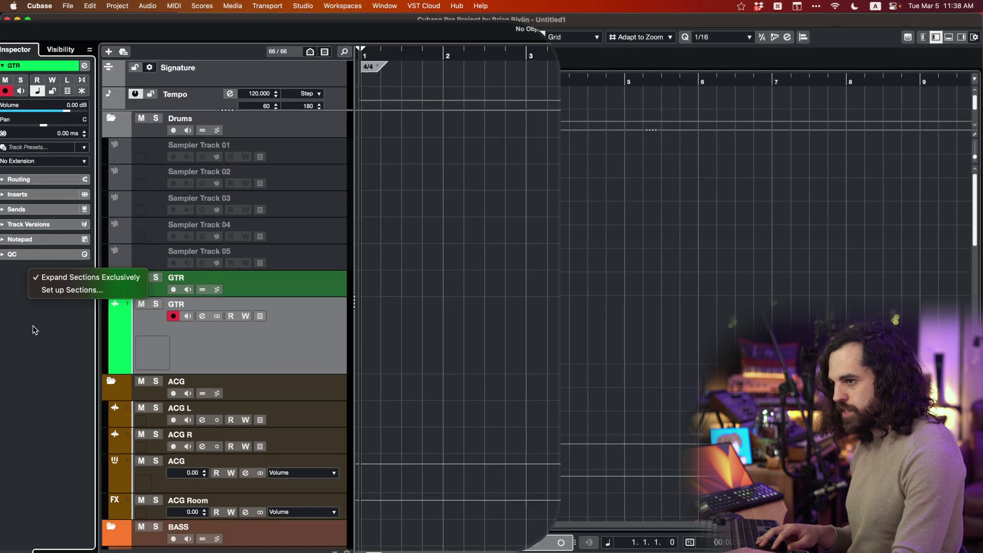
pyautogui.click(33, 325)
# Step: Expand the GTR track's Inserts, Sends, Notepad and Routing sections one at a time in the Inspector
pyautogui.click(35, 204)
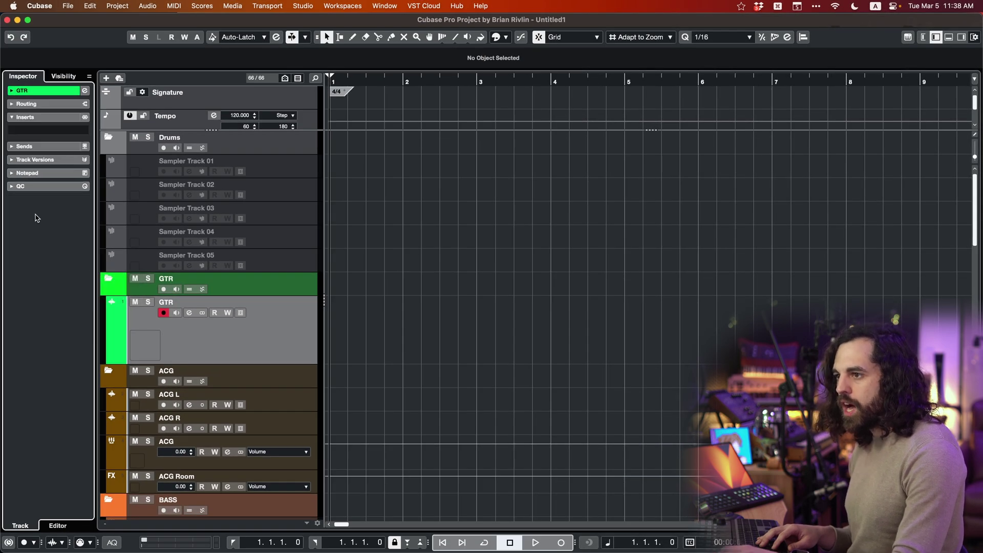
pyautogui.click(49, 159)
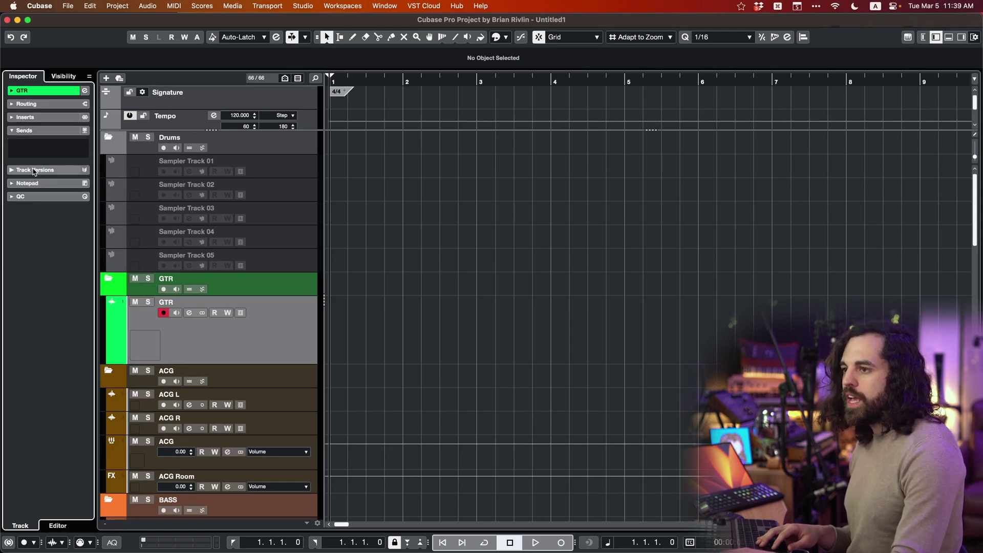
pyautogui.click(31, 264)
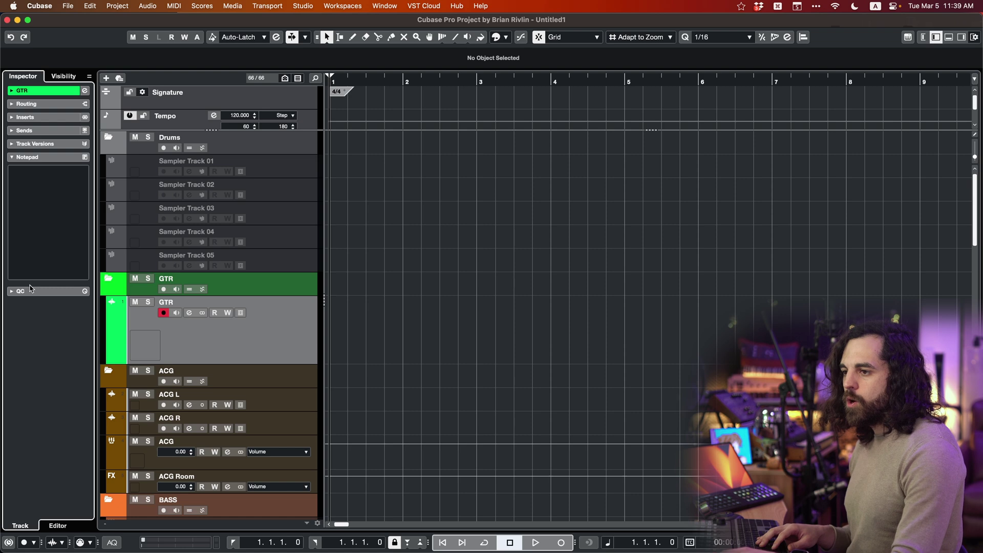
pyautogui.click(31, 104)
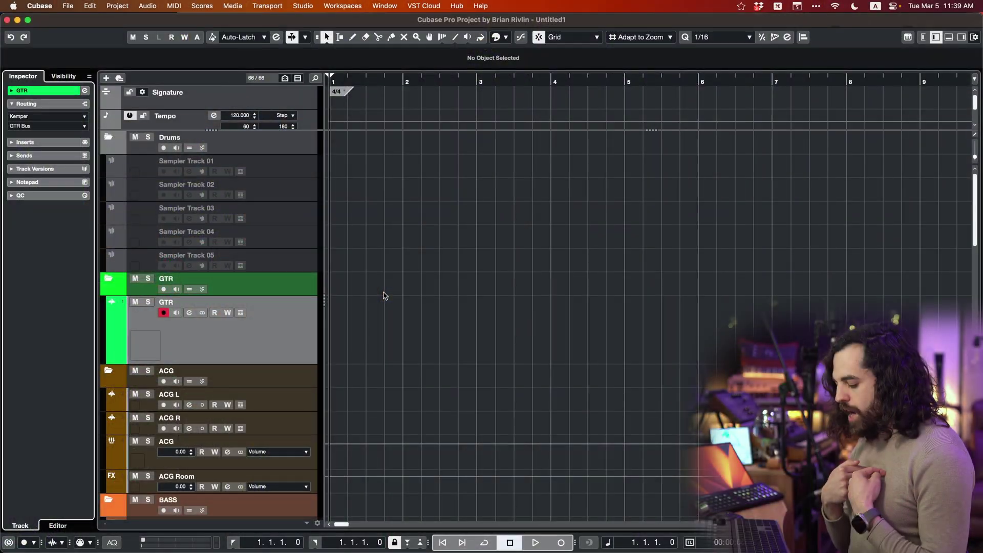
# Step: Switch the GTR track's Inspector through its basic track settings, Inserts, Sends and Routing sections
pyautogui.hotkey('alt', 'i')
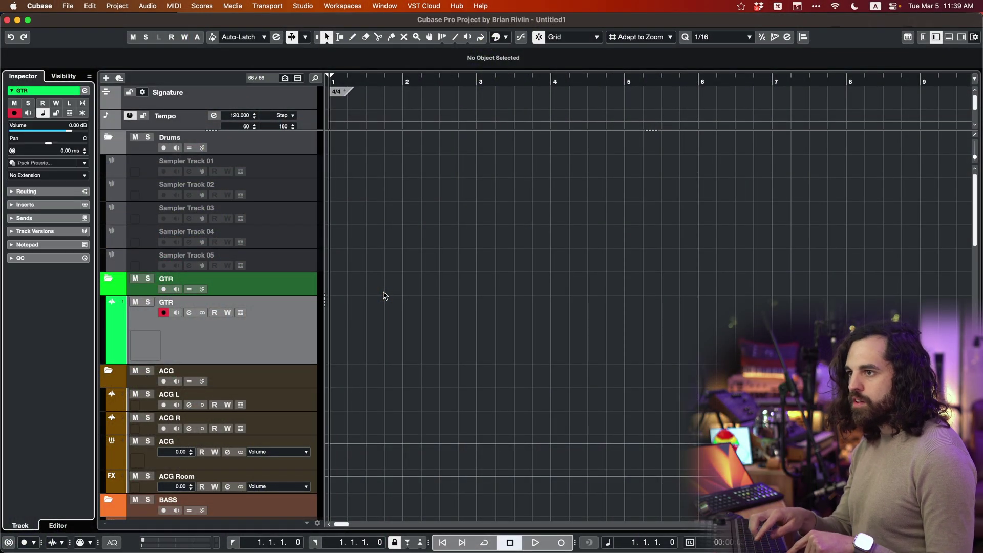
pyautogui.hotkey('alt', 'i')
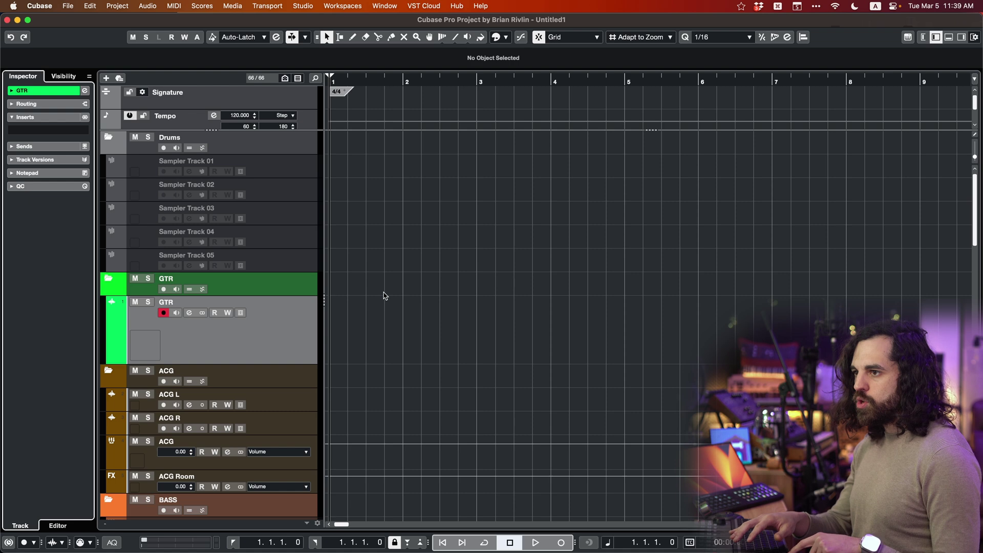
pyautogui.hotkey('alt', 'i')
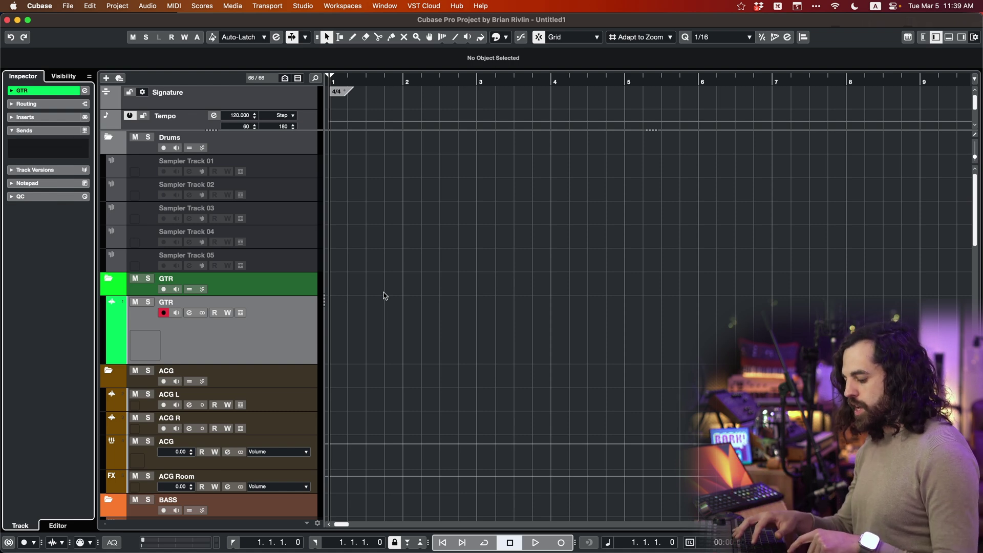
pyautogui.hotkey('alt', 'i')
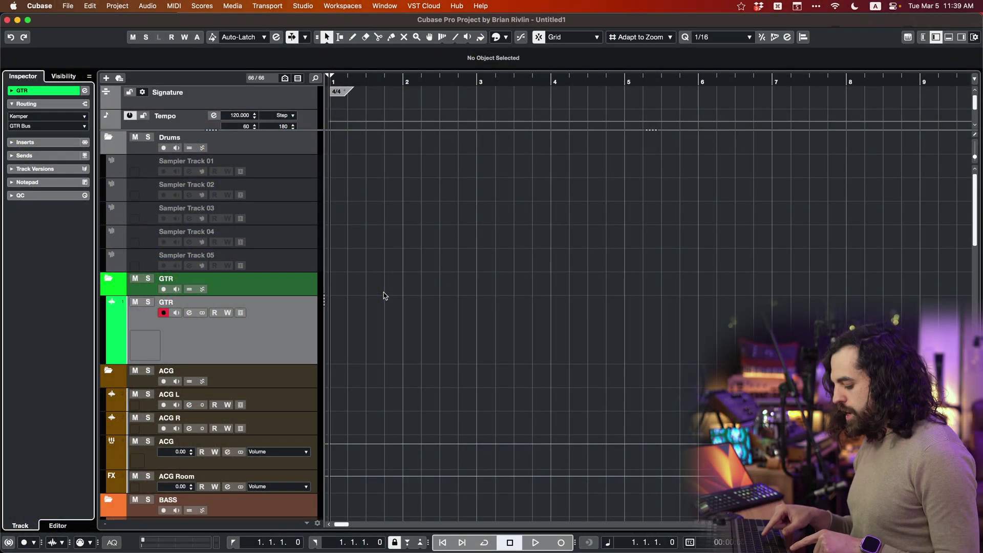
# Step: Browse the plug-in launcher, insert FabFilter Pro-Q 3 in the GTR track's first insert slot, and remove it
pyautogui.hotkey('alt', 'space')
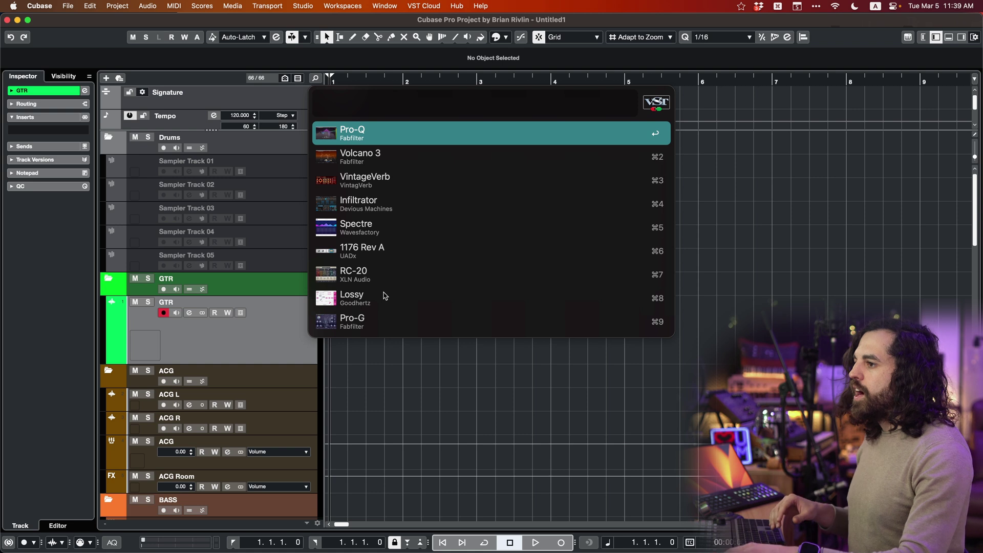
pyautogui.scroll(-13, 388, 224)
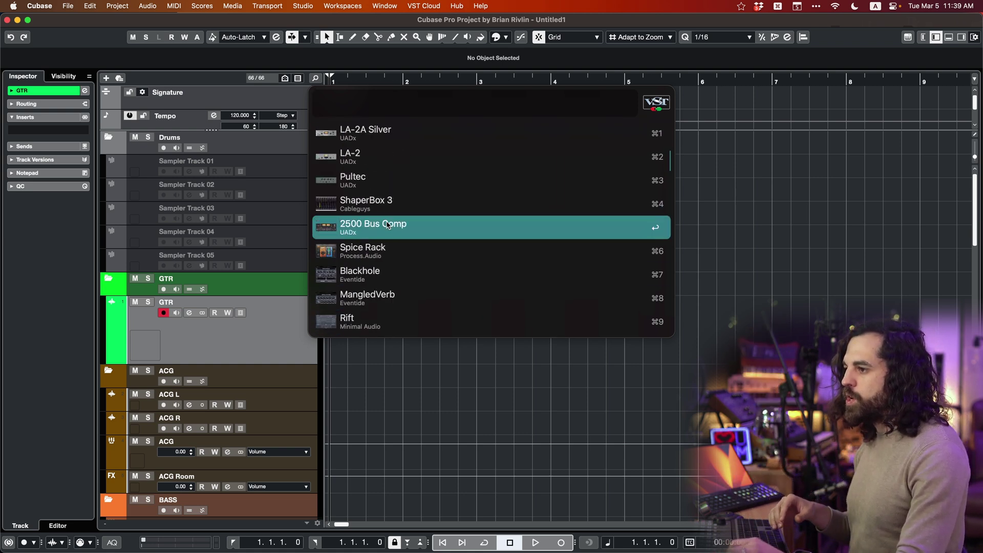
pyautogui.scroll(9, 387, 225)
pyautogui.scroll(4, 387, 225)
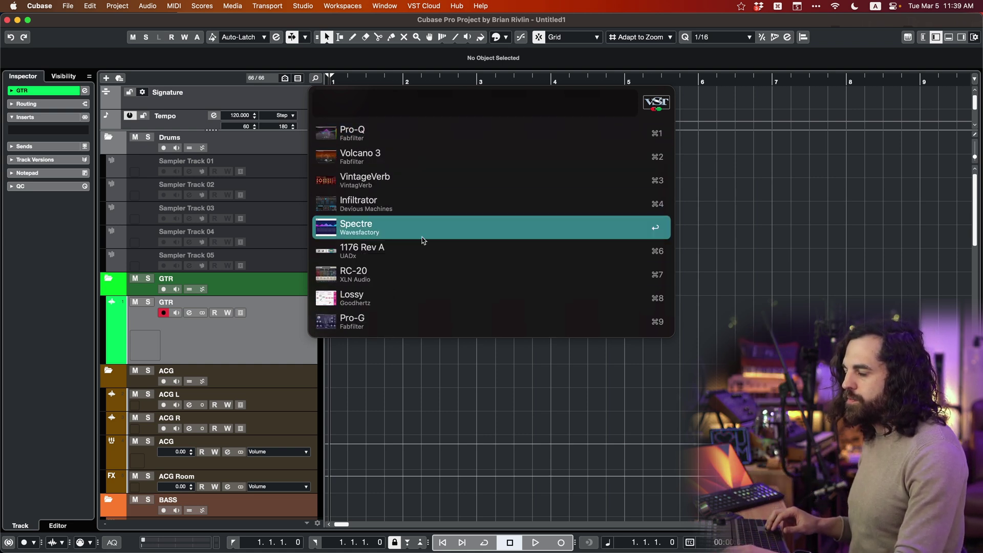
pyautogui.click(379, 142)
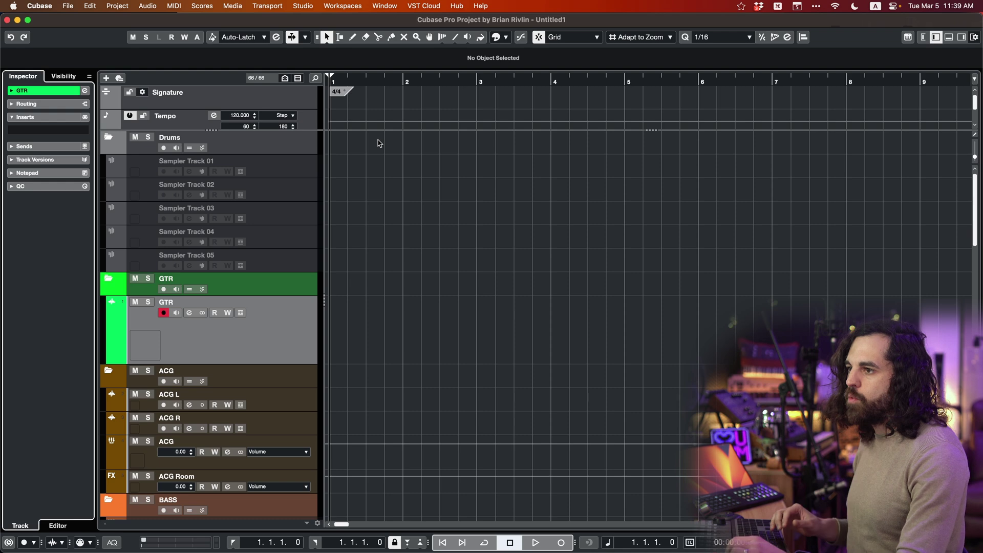
pyautogui.click(84, 132)
pyautogui.press('Return')
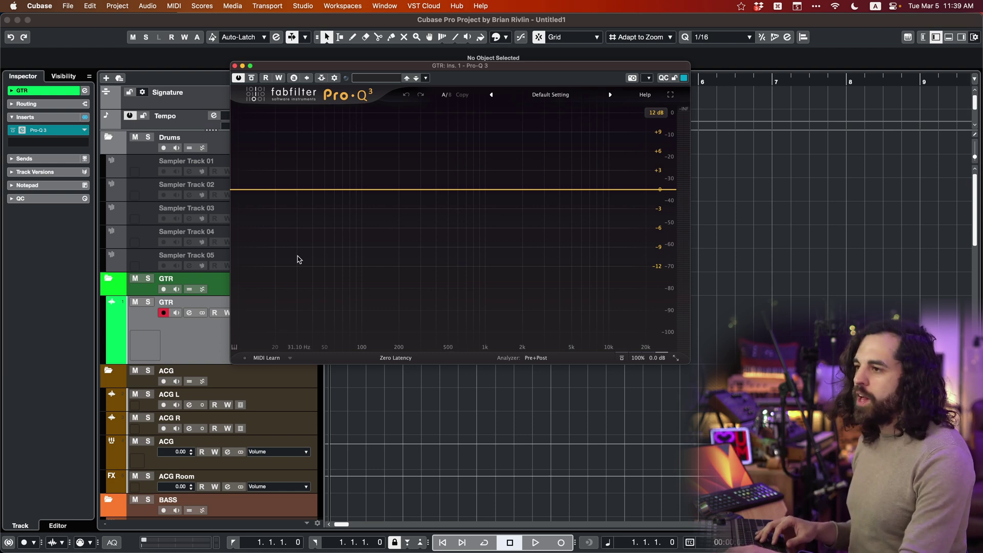
pyautogui.click(86, 131)
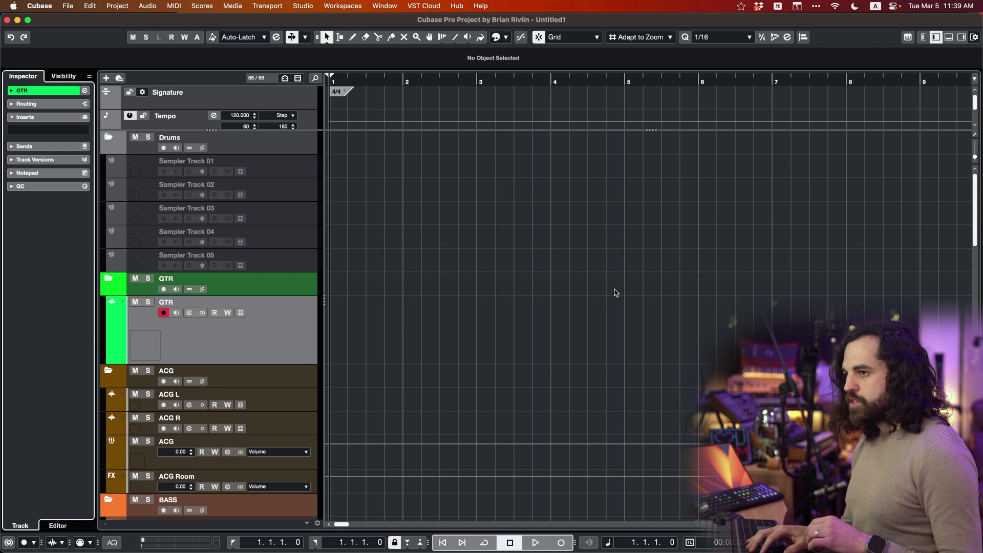
# Step: Show the GTR track's Sends, and open and close the plug-in launcher on its Inserts
pyautogui.press('Down')
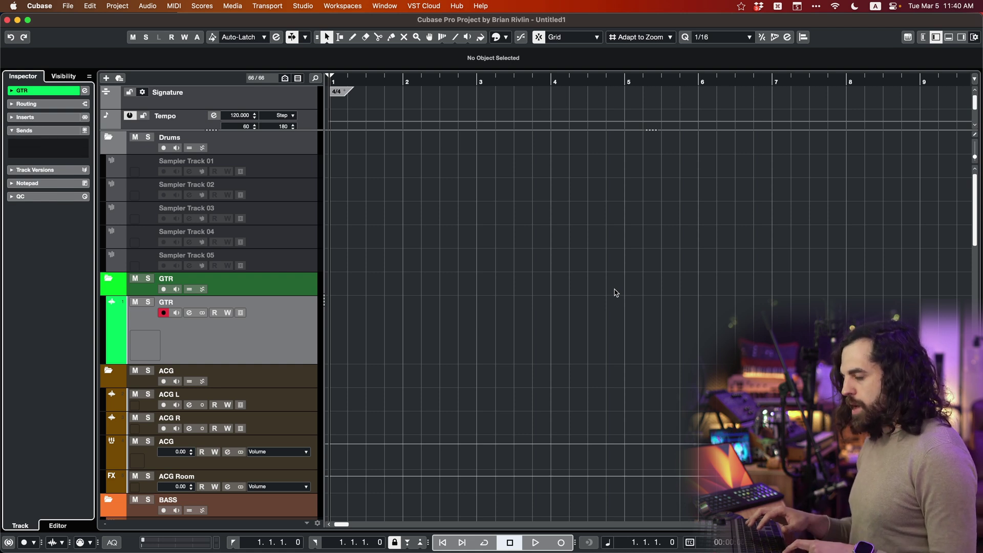
pyautogui.hotkey('alt', 'space')
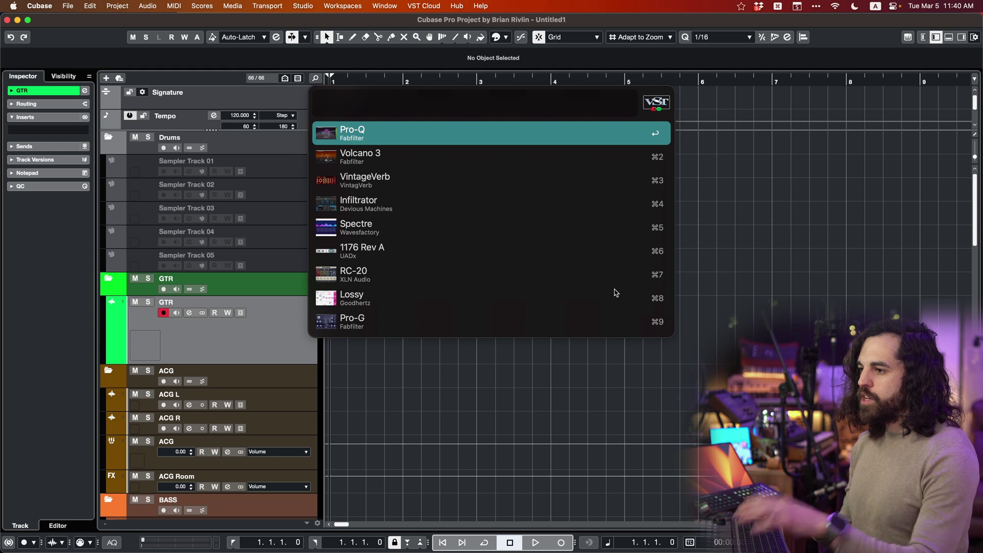
pyautogui.press('Escape')
# Step: Add one instrument track with Serum as its instrument below the GTR track
pyautogui.rightClick(277, 346)
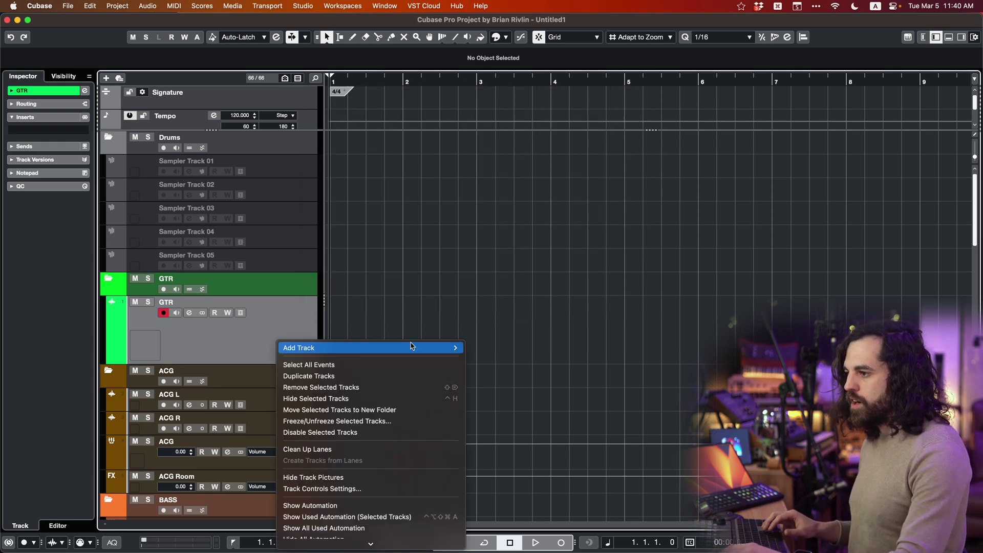
pyautogui.moveTo(358, 348)
pyautogui.click(499, 276)
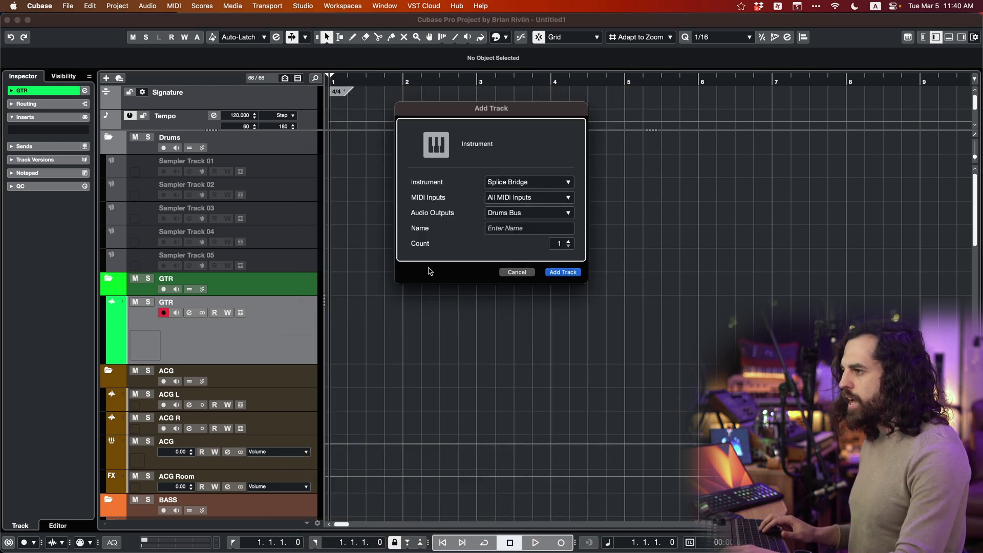
pyautogui.click(522, 182)
pyautogui.write('seerum')
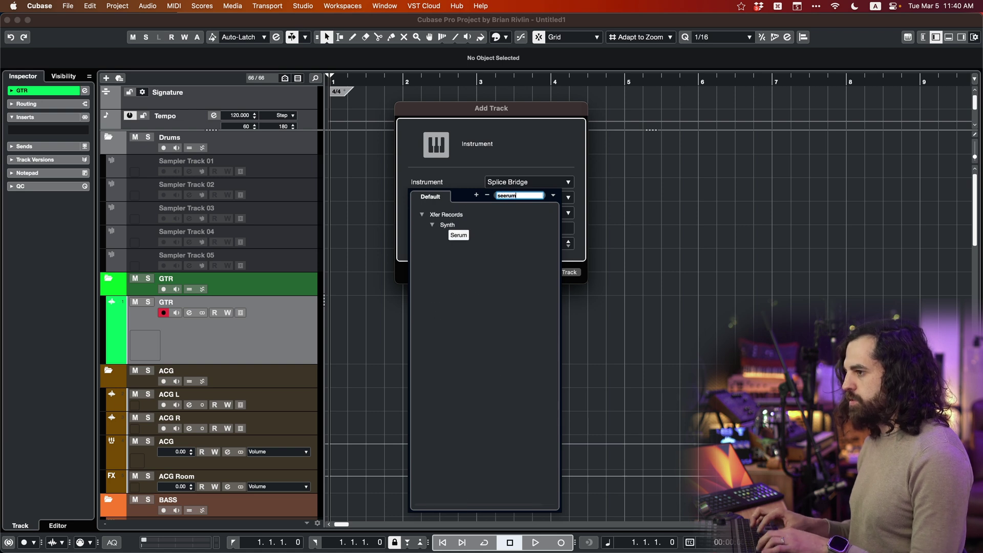
pyautogui.press('Return')
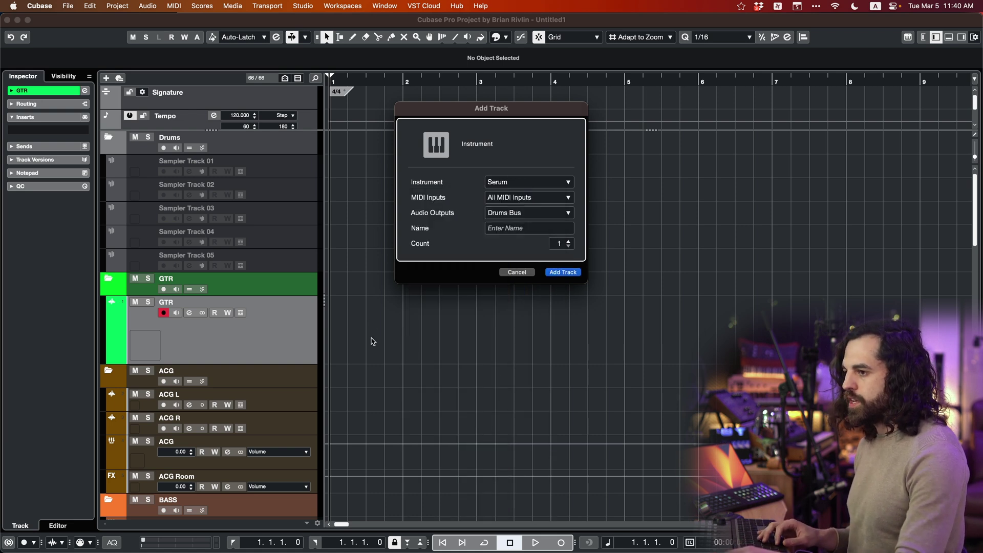
pyautogui.press('Return')
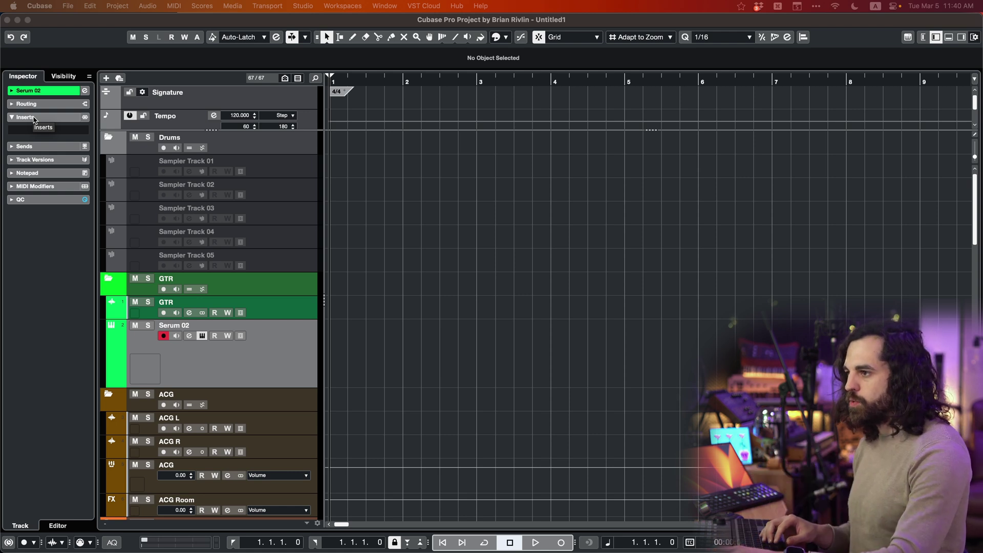
# Step: Show the Serum track's Sends, return to its Inserts, and insert FabFilter Pro-Q 3 in the first slot
pyautogui.hotkey('alt', 's')
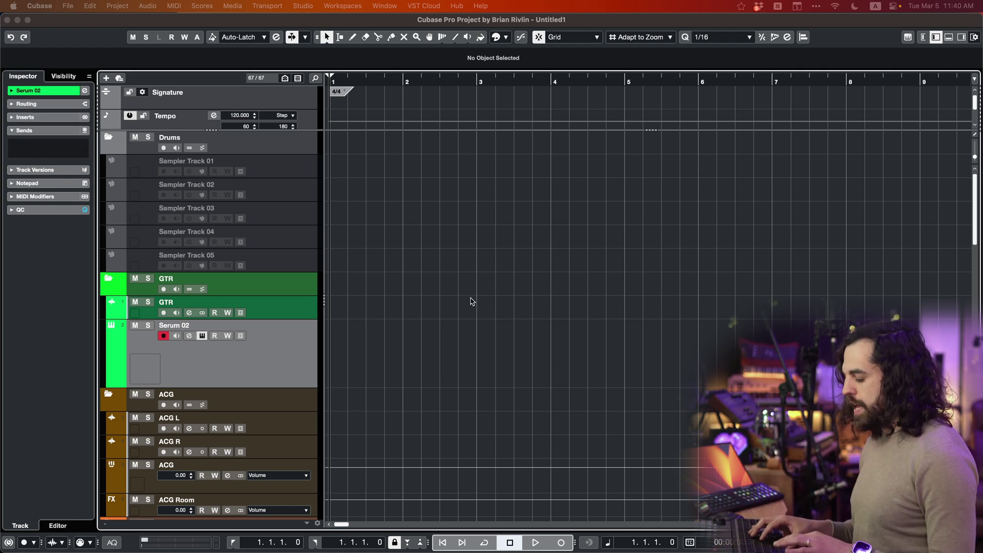
pyautogui.hotkey('alt', 'i')
pyautogui.press('Return')
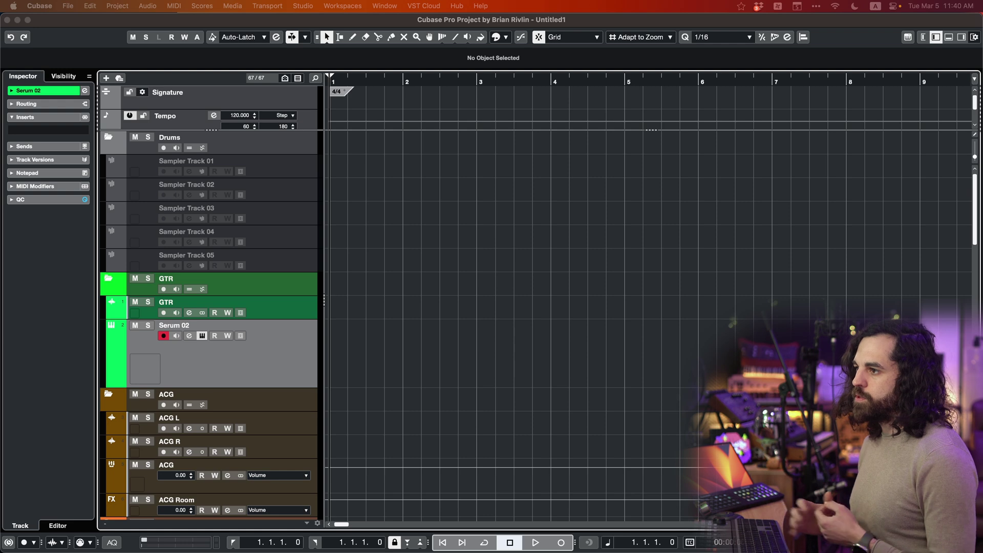
pyautogui.press('Return')
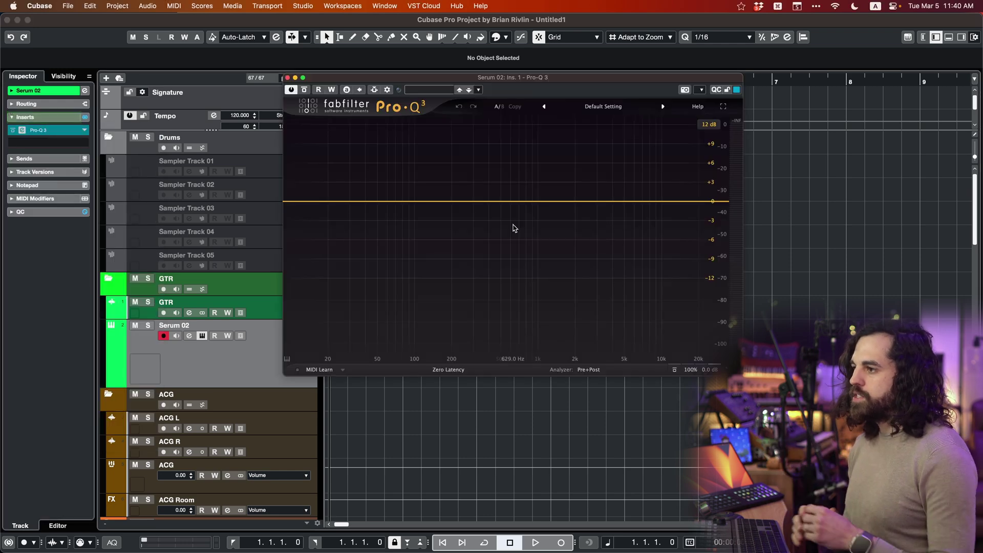
pyautogui.click(55, 132)
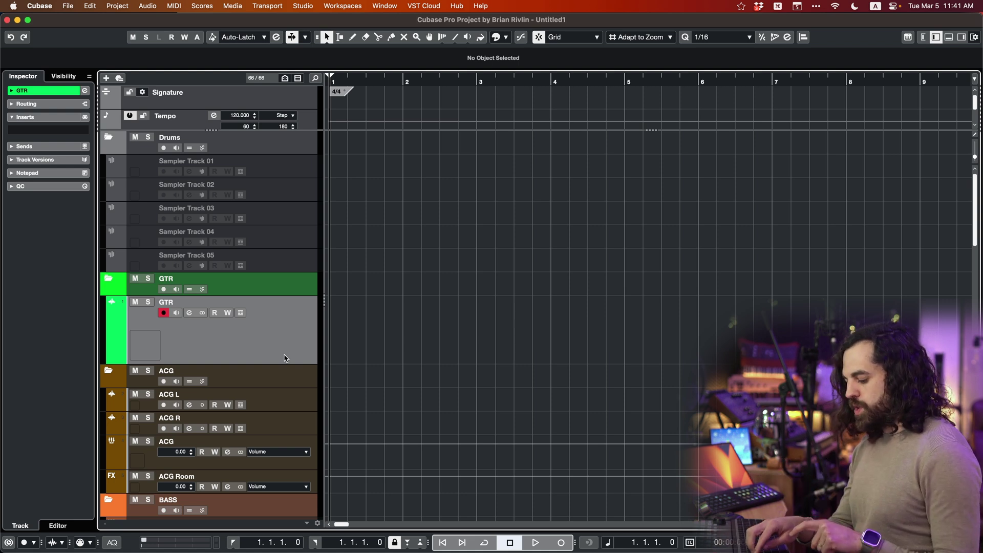
# Step: Switch the GTR track's Inspector from Inserts to Routing and back to the basic track settings
pyautogui.hotkey('ctrl', '1')
pyautogui.hotkey('ctrl', '3')
pyautogui.hotkey('ctrl', '2')
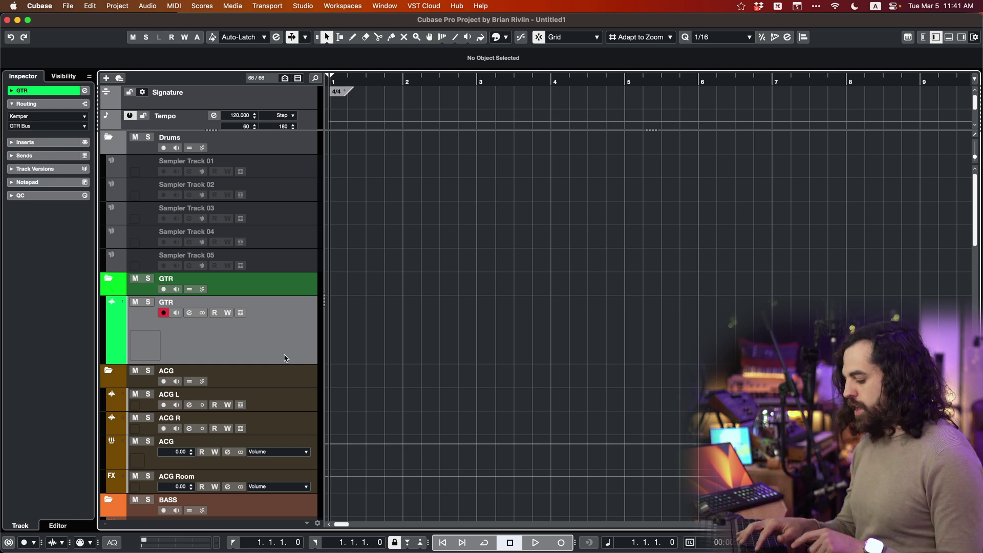
pyautogui.hotkey('ctrl', '1')
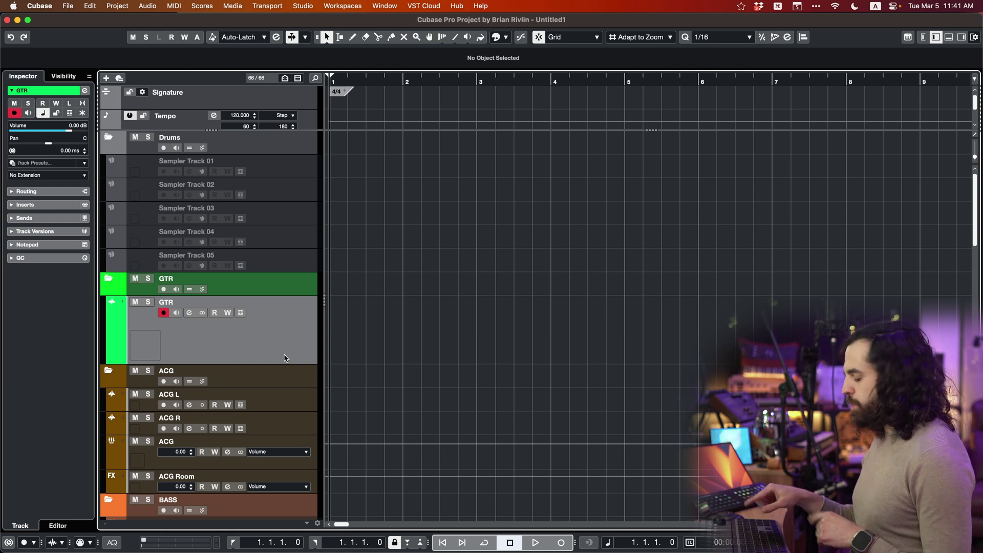
# Step: Set the GTR track's output routing to Drums Bus
pyautogui.click(27, 191)
pyautogui.click(45, 128)
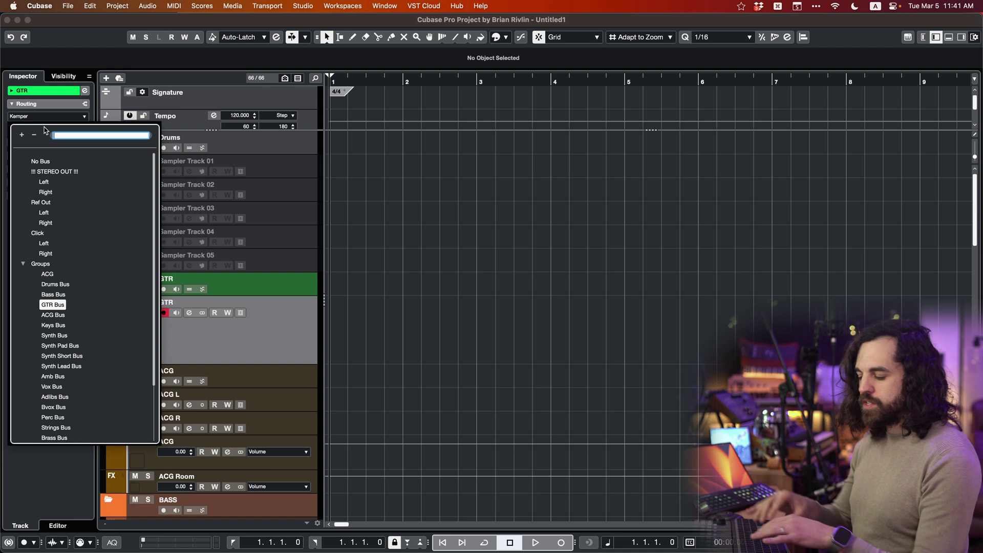
pyautogui.write('drum')
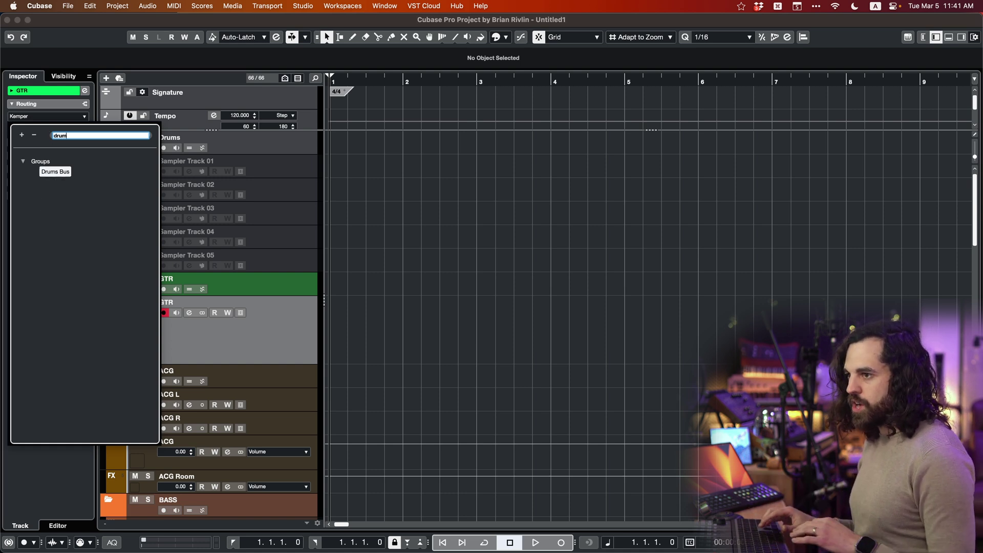
pyautogui.press('Return')
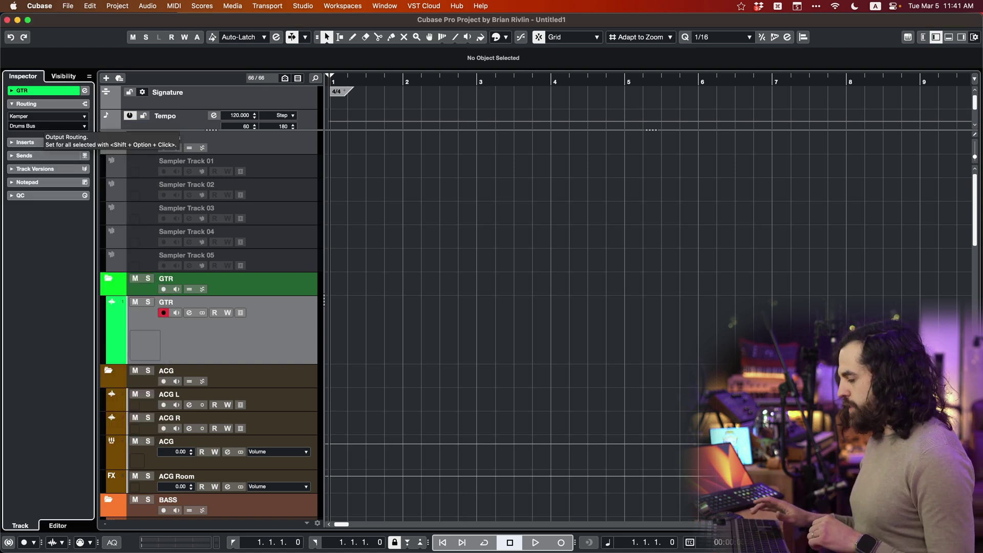
# Step: Set the GTR track's output routing back to GTR Bus and show its basic track settings in the Inspector
pyautogui.click(45, 127)
pyautogui.write('gtr')
pyautogui.press('Return')
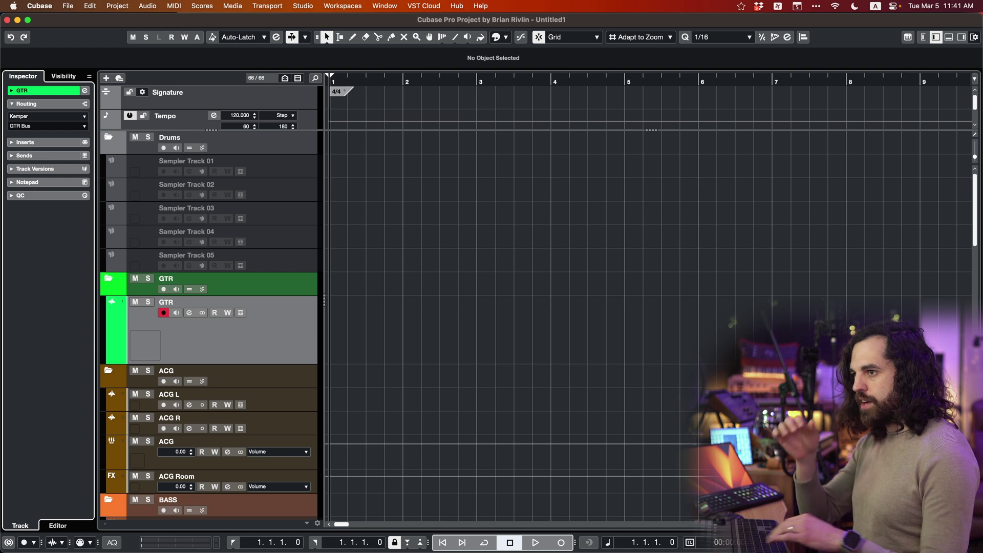
pyautogui.press('Return')
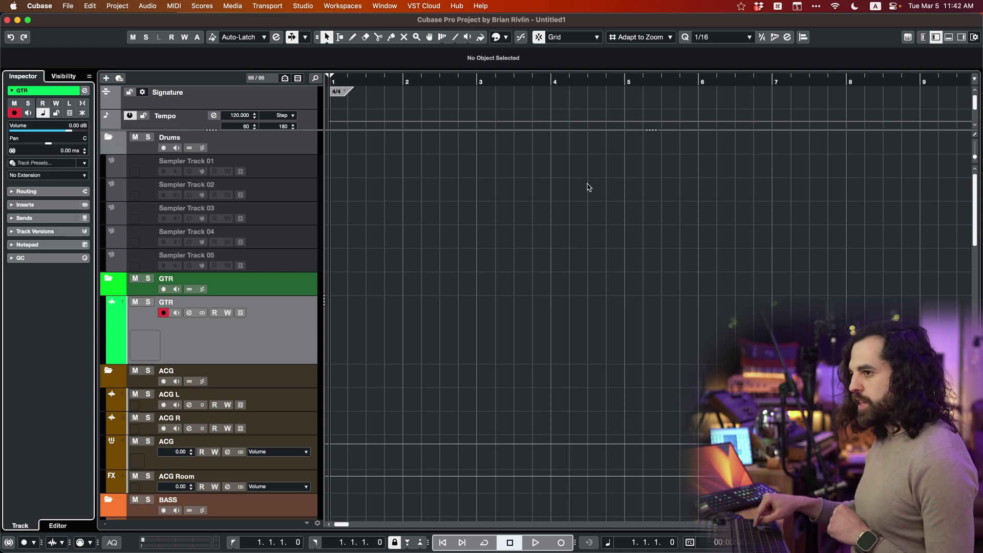
# Step: Open the GTR track's output routing list and close it without choosing another bus
pyautogui.hotkey('alt', 'o')
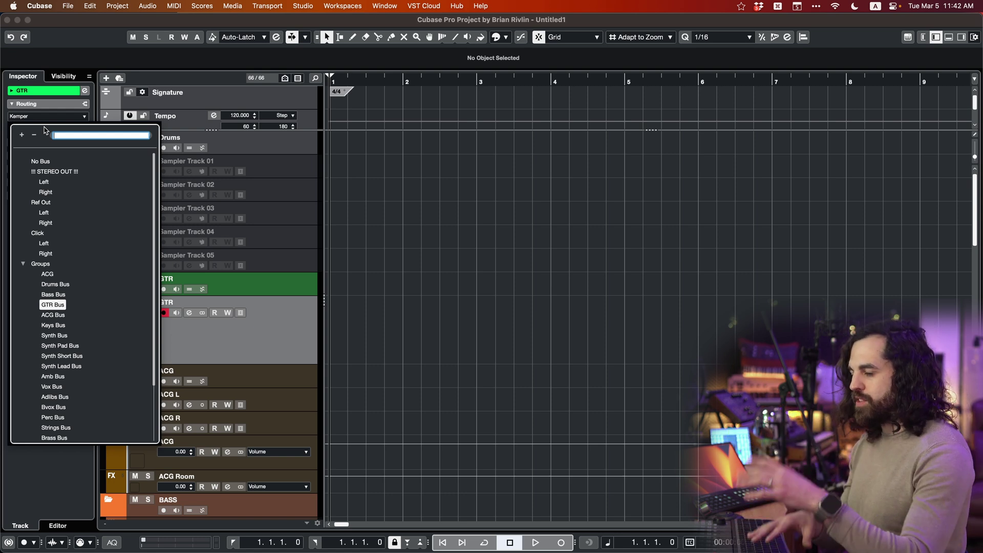
pyautogui.click(621, 201)
# Step: Import the MdL Drum Loop 35- 70 BPM audio file as a new track directly below Sampler Track 01
pyautogui.click(251, 160)
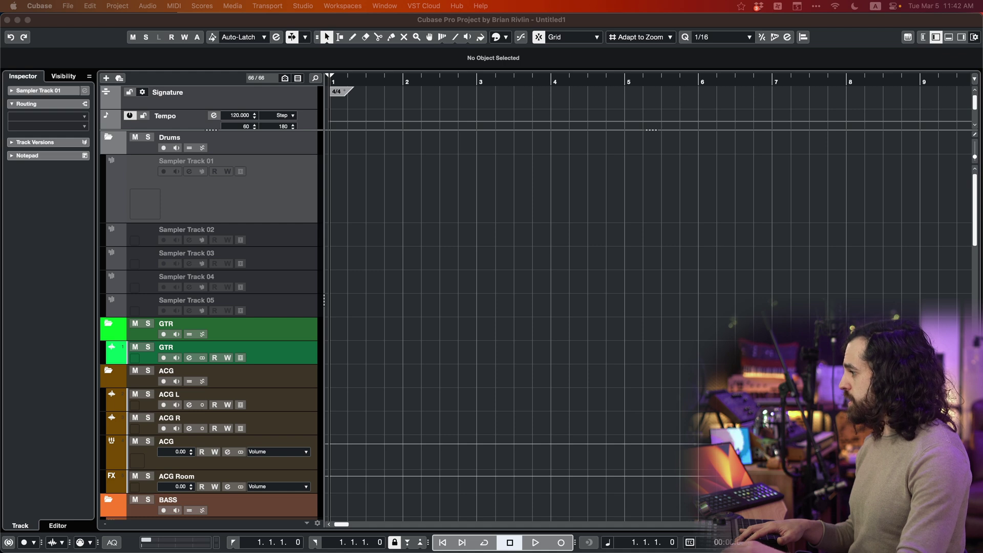
pyautogui.moveTo(785, 275); pyautogui.dragTo(177, 238)
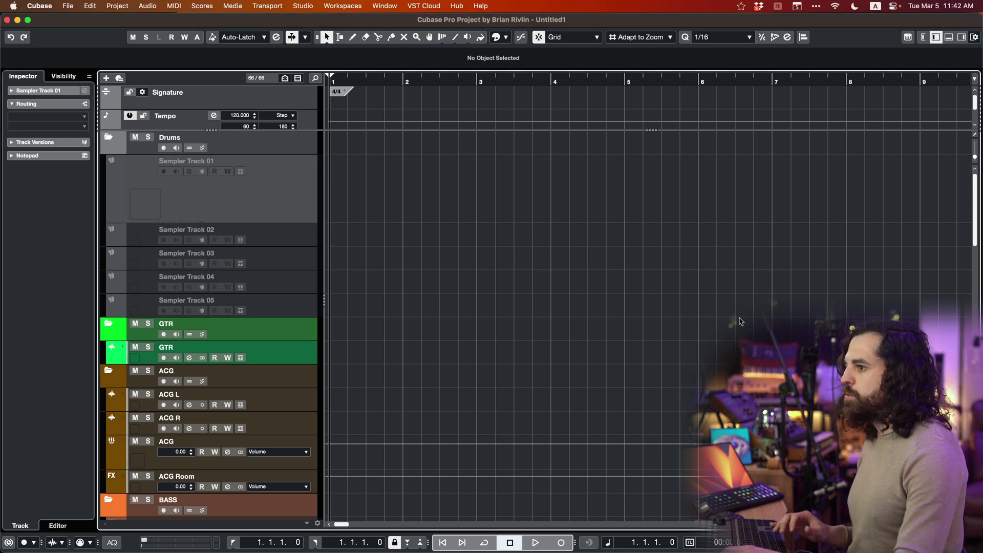
pyautogui.click(292, 243)
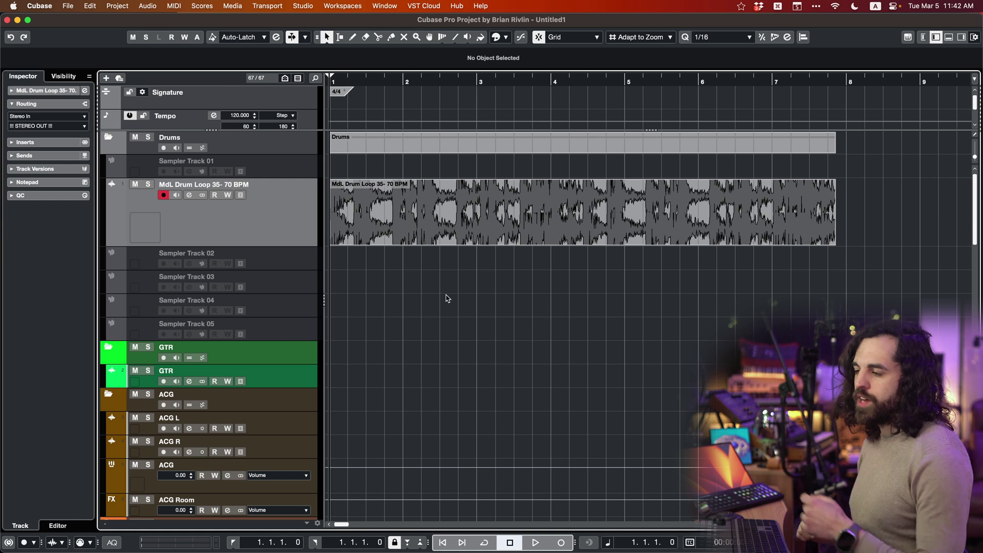
# Step: Set the MdL Drum Loop track's output routing to Drums Bus
pyautogui.click(46, 126)
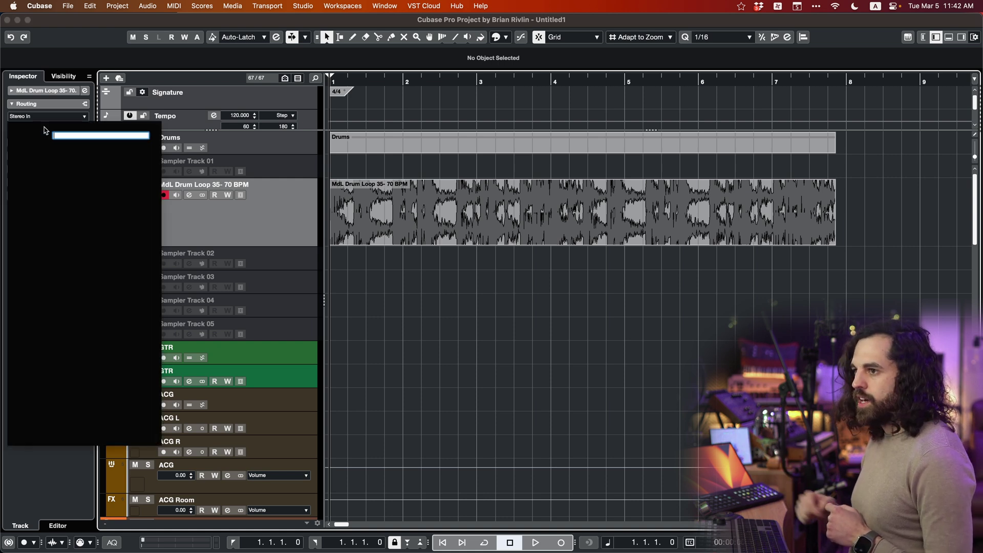
pyautogui.write('drum')
pyautogui.press('Return')
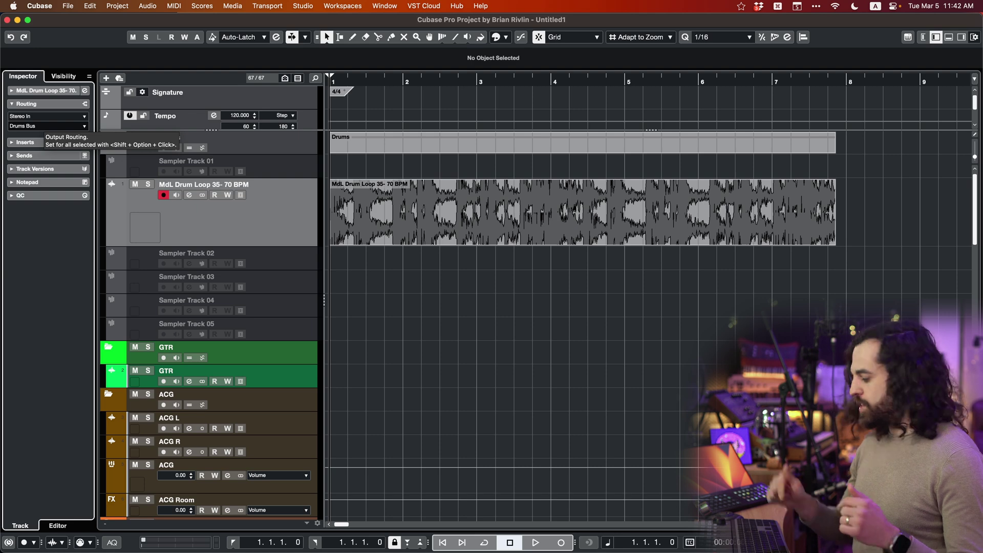
# Step: Set the MdL Drum Loop track's output routing to GTR Bus
pyautogui.click(46, 126)
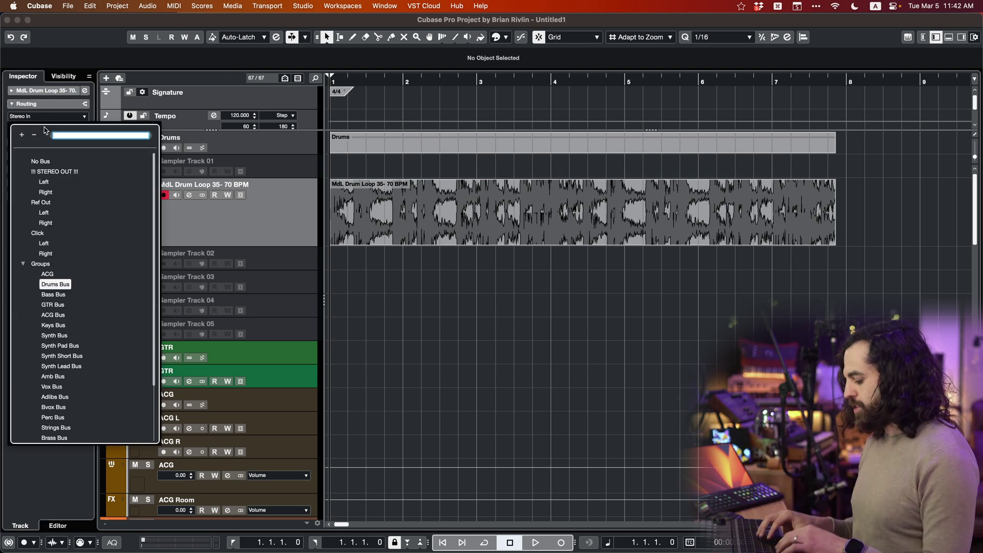
pyautogui.write('gui')
pyautogui.press('BackSpace')
pyautogui.press('BackSpace')
pyautogui.press('BackSpace')
pyautogui.write('gtr')
pyautogui.press('Return')
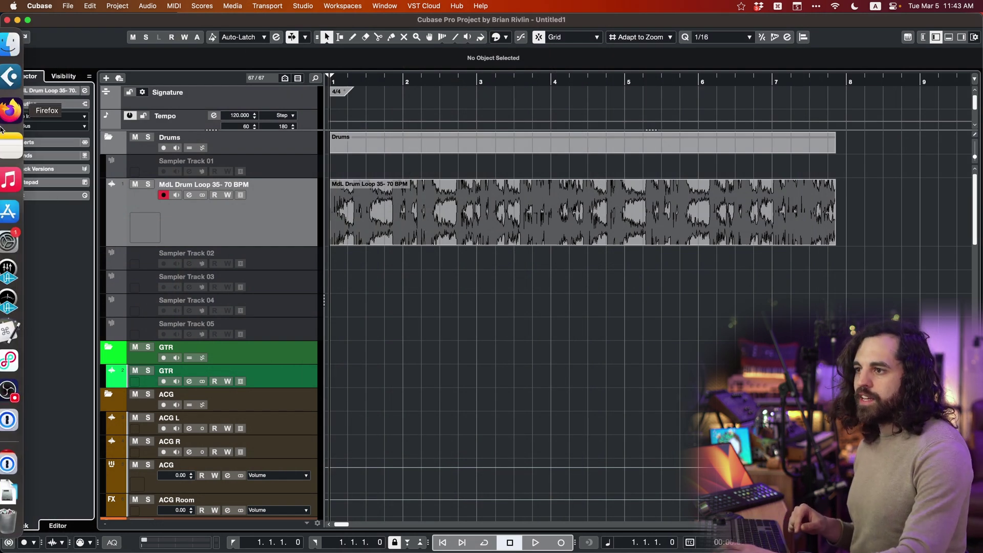
# Step: Browse the buses in the MdL Drum Loop track's output routing list and close it without choosing one
pyautogui.click(47, 126)
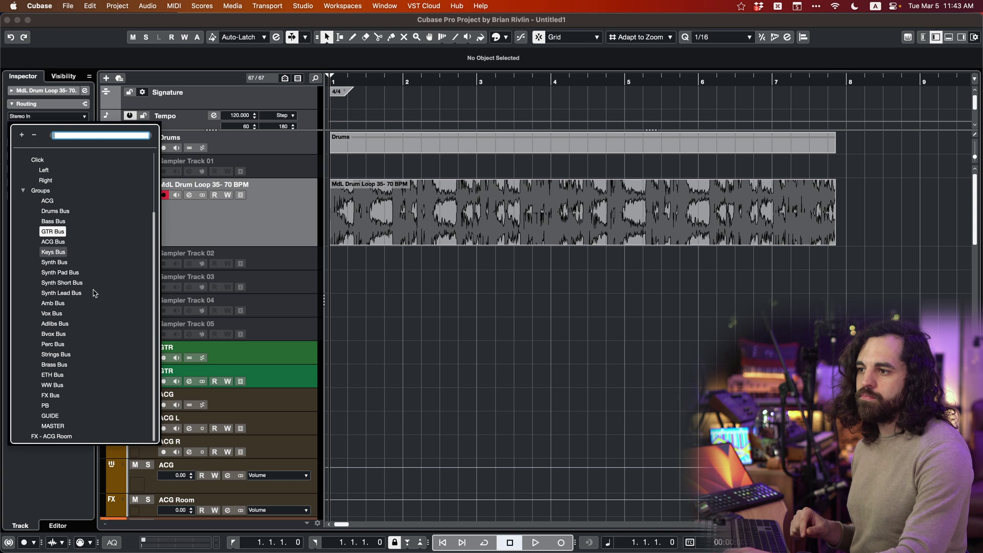
pyautogui.click(497, 317)
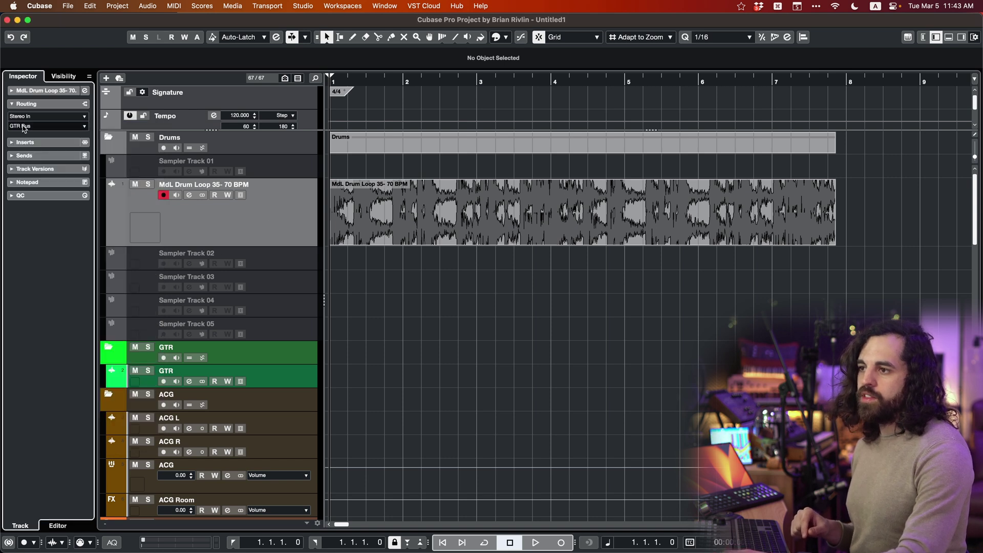
pyautogui.click(23, 128)
pyautogui.click(370, 290)
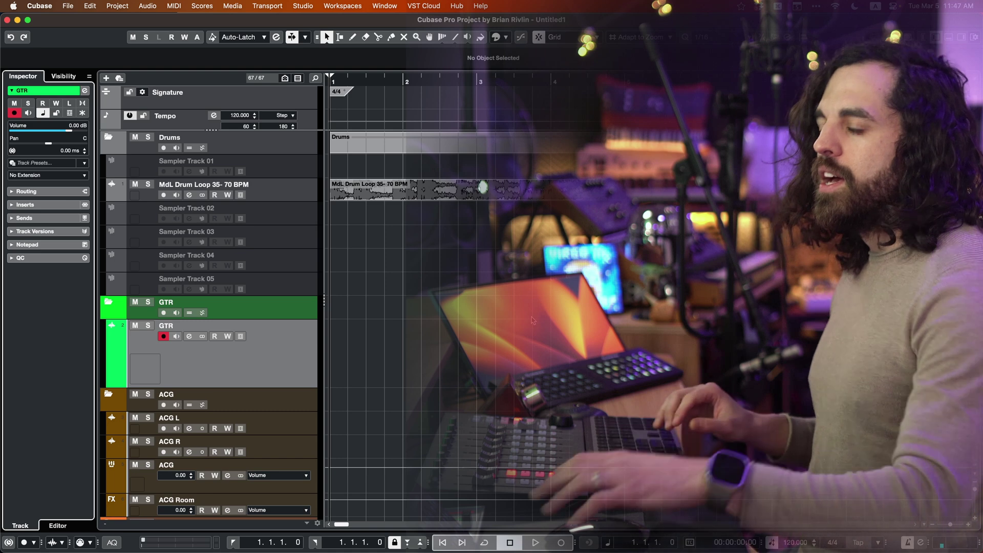
# Step: Open the GTR track's pan value for editing and leave it without entering a value
pyautogui.doubleClick(49, 144)
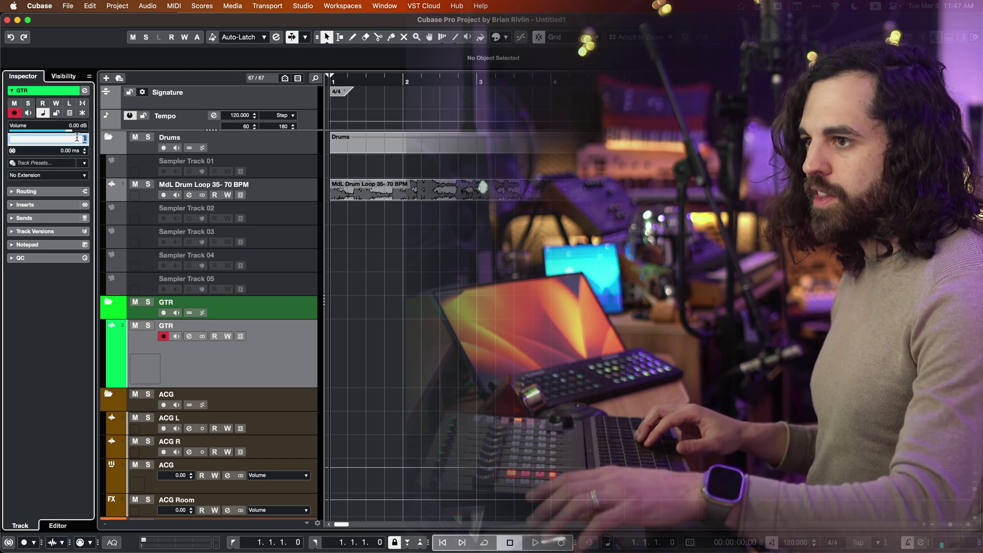
pyautogui.click(468, 324)
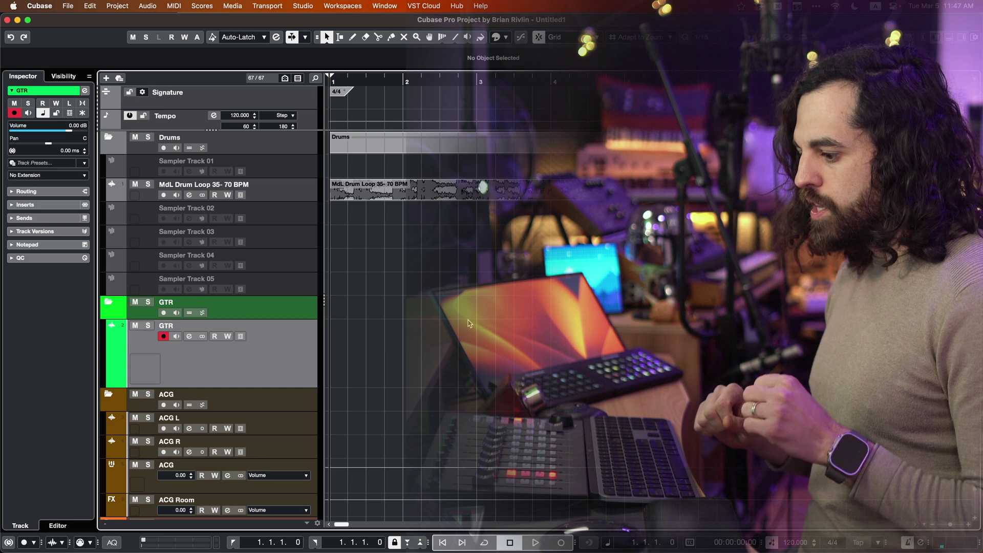
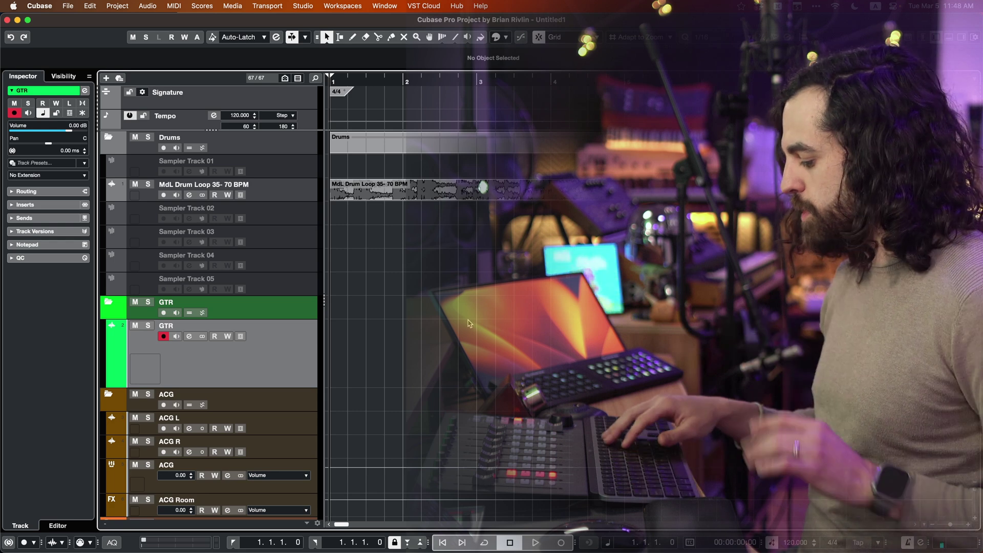
# Step: Examine the Pan Left-Right knob's MIDI properties in the Stream Deck XL 1 surface of MIDI Remote, and close MIDI Remote
pyautogui.press('alt+super+e')
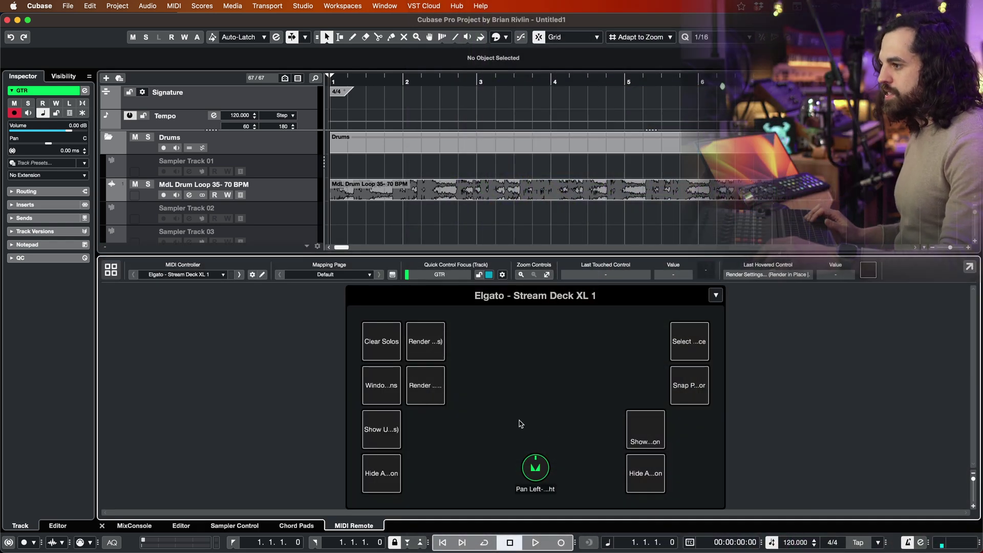
pyautogui.click(110, 273)
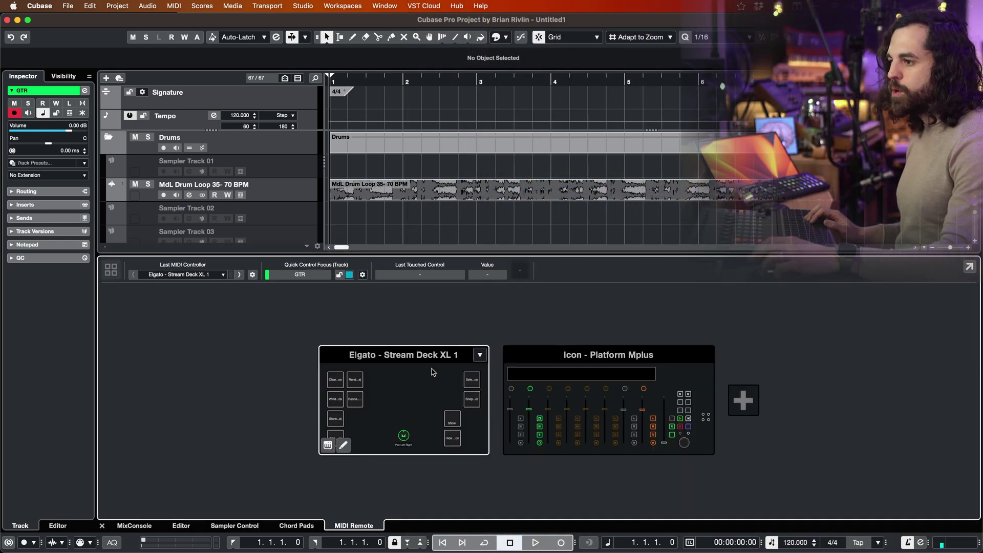
pyautogui.click(395, 409)
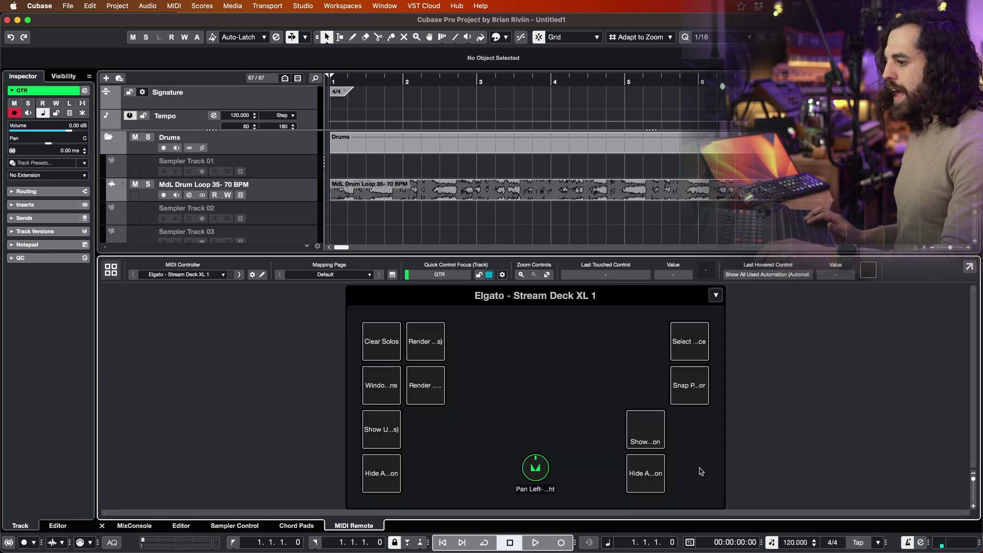
pyautogui.click(261, 276)
pyautogui.click(478, 449)
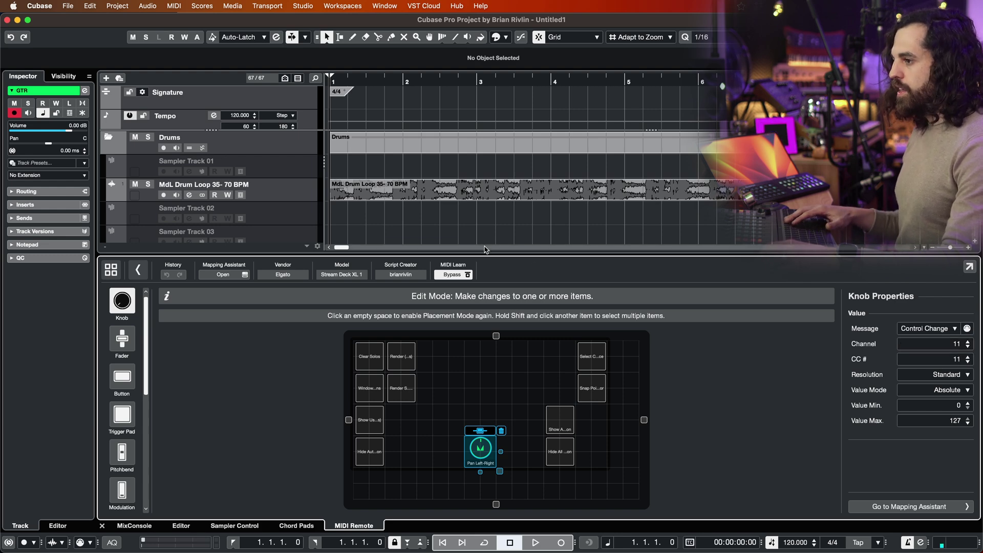
pyautogui.click(135, 270)
pyautogui.press('super+alt+e')
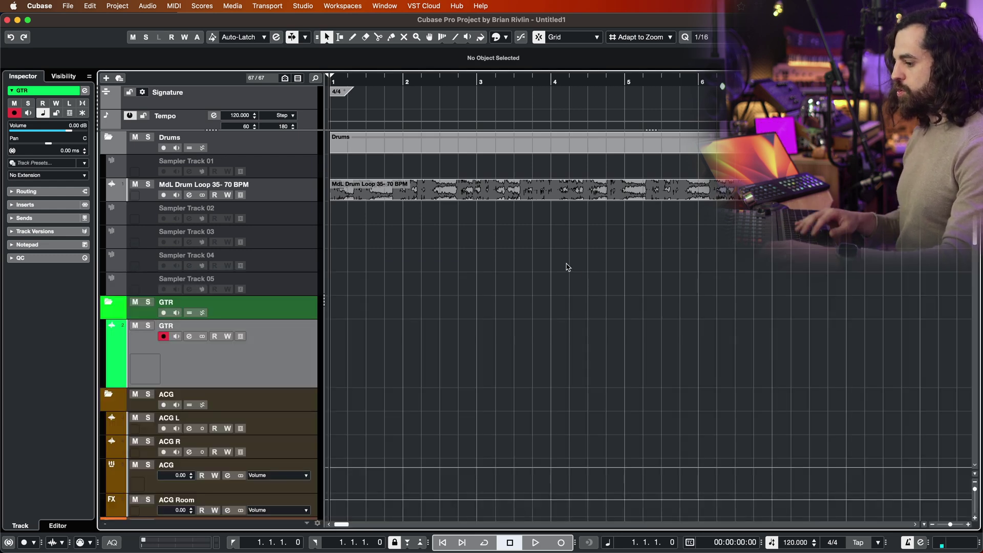
# Step: Switch to Keyboard Maestro and examine the control change values of the Pan 50 Left, Pan 50 Right, Pan Center, Pan Hard Left and Pan Hard Right macros
pyautogui.press('super+Tab')
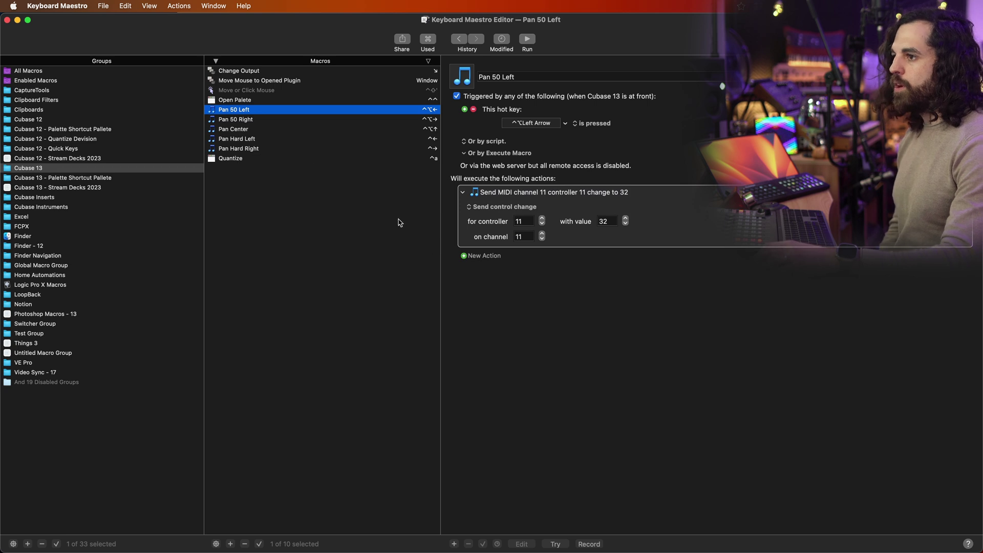
pyautogui.press('Down')
pyautogui.press('Down')
pyautogui.press('Down')
pyautogui.press('Down')
pyautogui.press('Up')
pyautogui.press('Up')
pyautogui.press('Up')
pyautogui.press('Up')
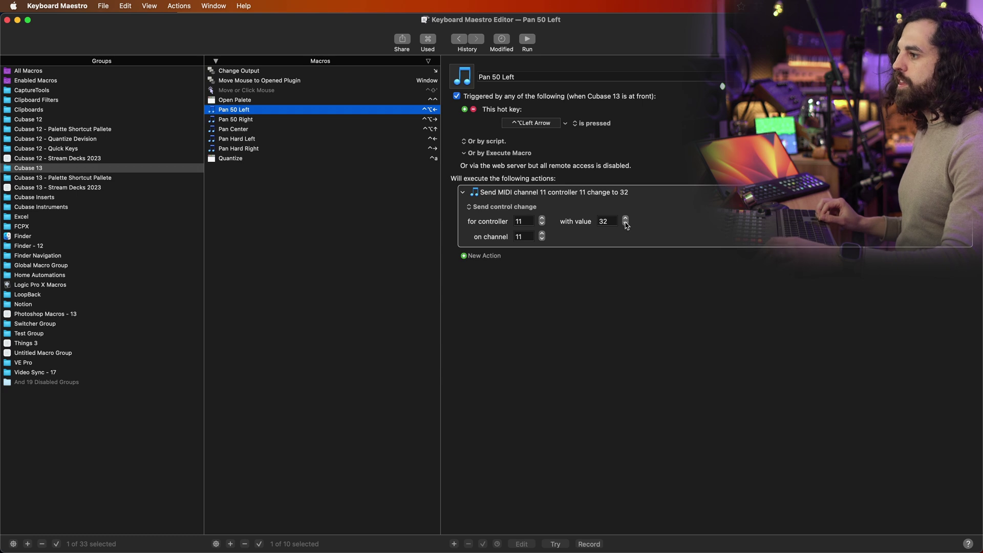
pyautogui.press('Down')
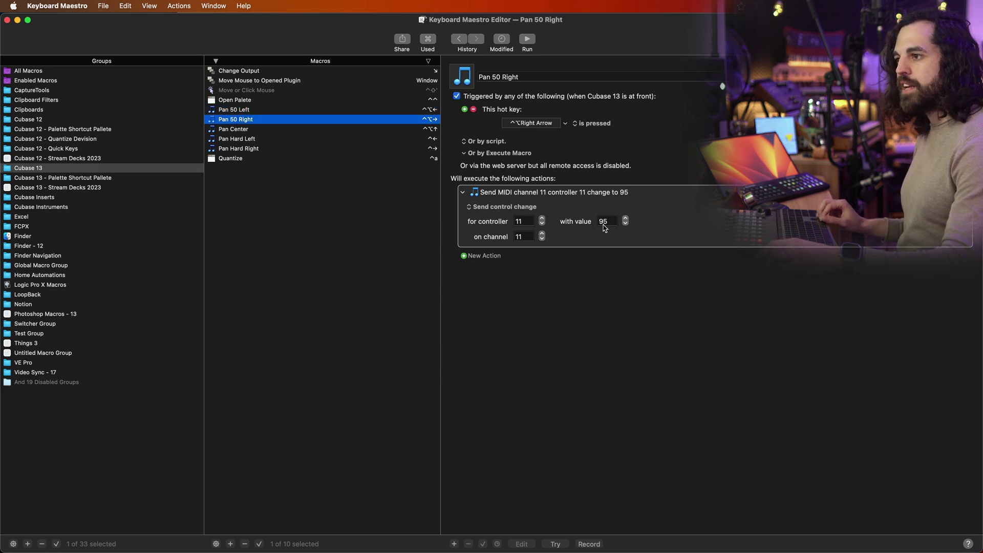
pyautogui.press('Down')
pyautogui.press('Down')
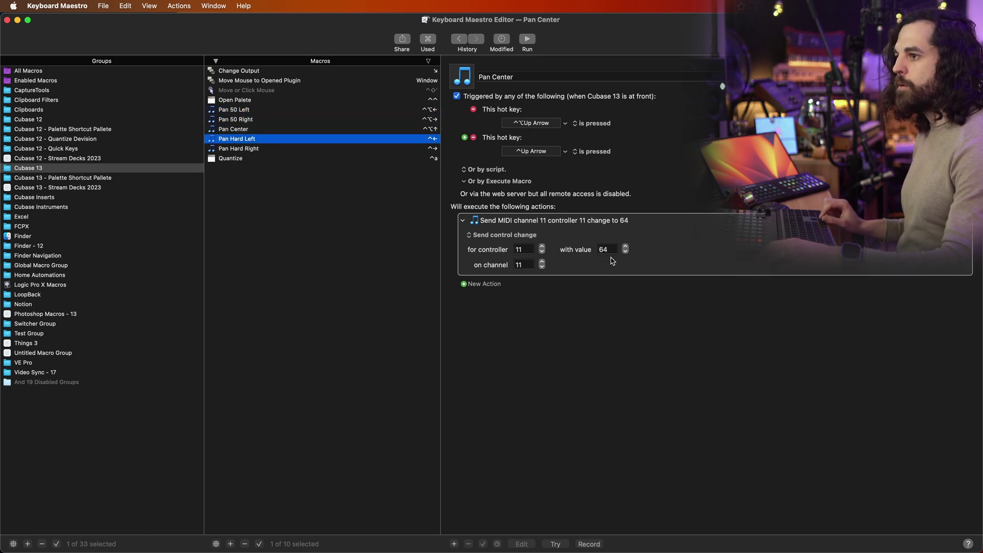
pyautogui.press('Down')
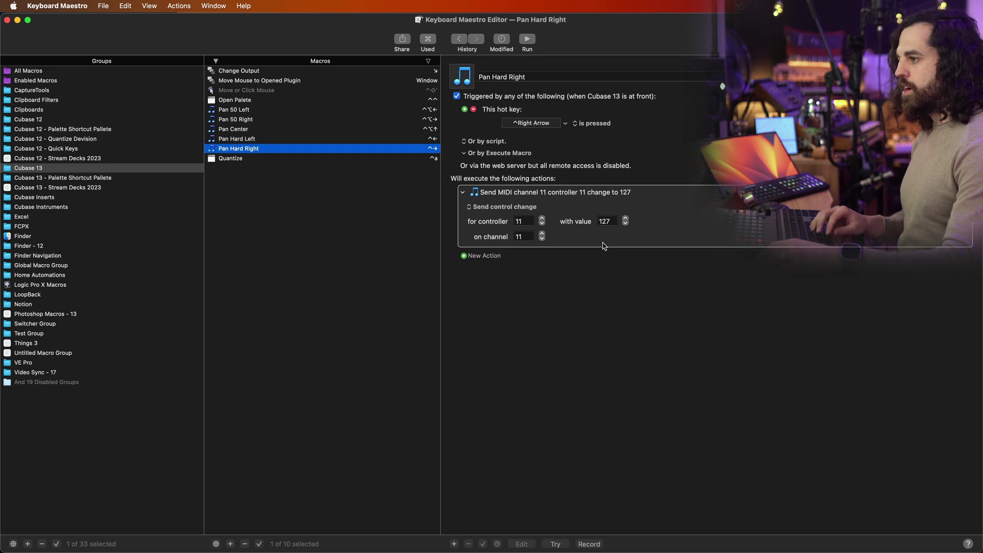
# Step: Switch back to Cubase and pan the GTR track hard left, hard right and back to center
pyautogui.press('super+Tab')
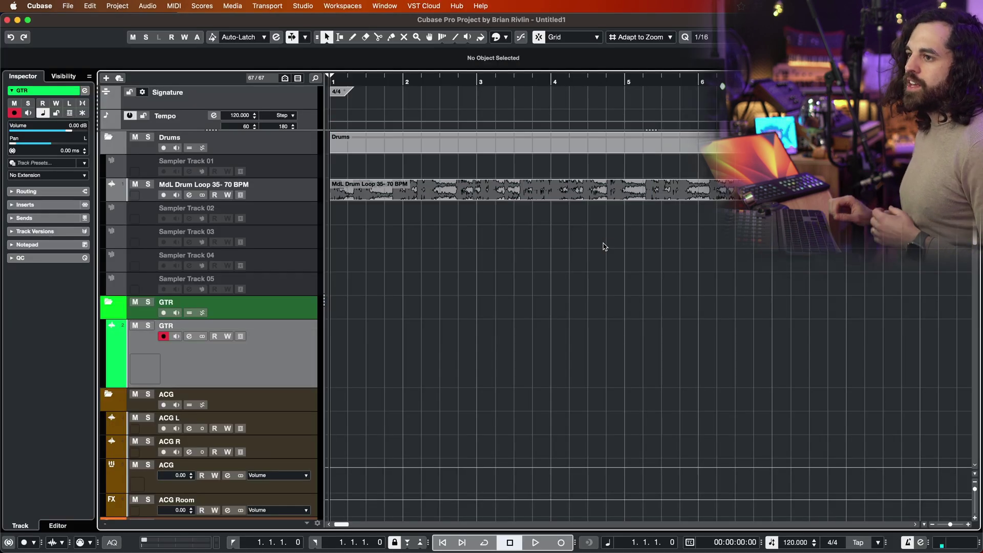
pyautogui.hotkey('alt', 'Right')
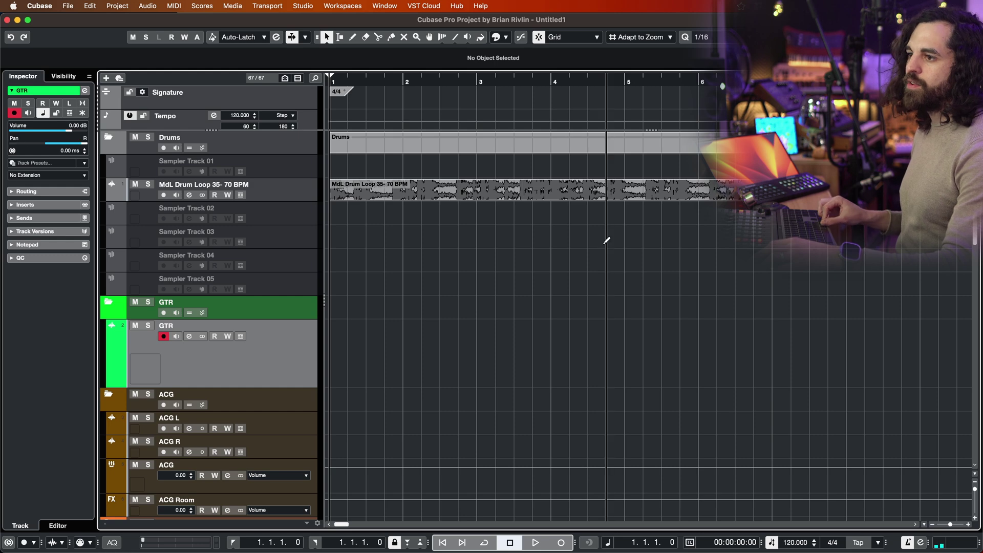
pyautogui.hotkey('alt', 'Down')
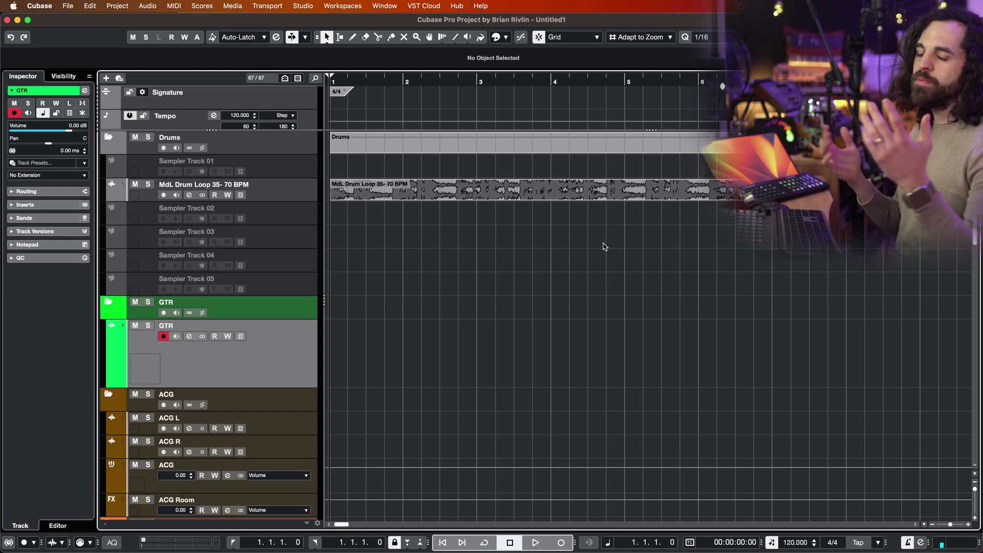
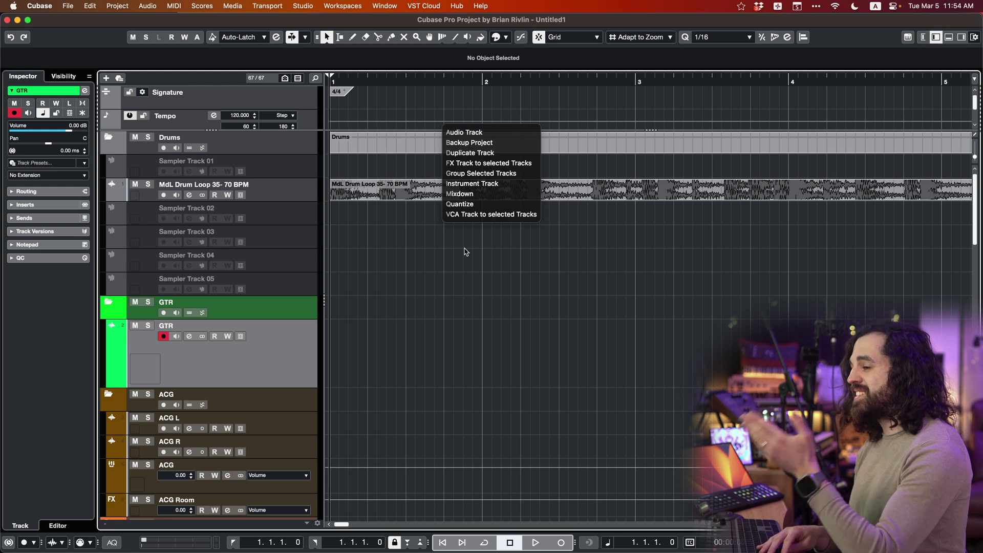
# Step: Switch to Keyboard Maestro and examine the macros in the Cubase 13 - Palette Shortcut Pallete group
pyautogui.press('super+Tab')
pyautogui.press('super+Tab')
pyautogui.press('super+shift+Tab')
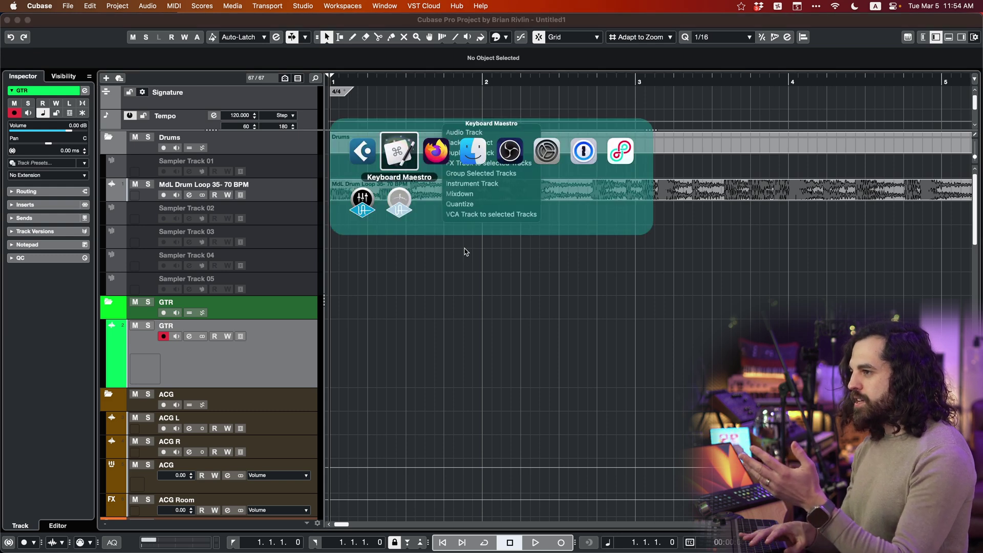
pyautogui.click(62, 178)
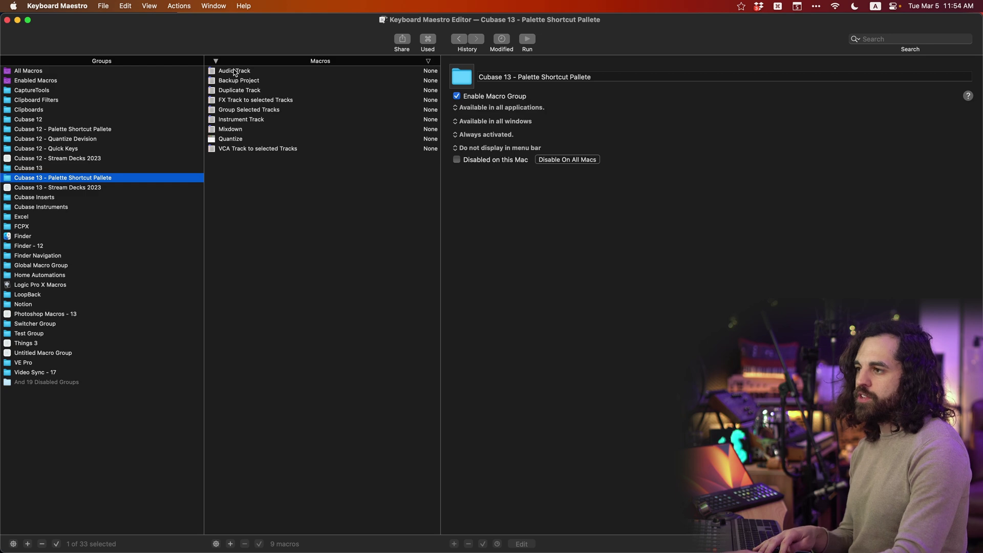
# Step: In Cubase, add a stereo group track with output Drums Bus for the selected GTR track, and a VCA track for that group
pyautogui.press('super+Tab')
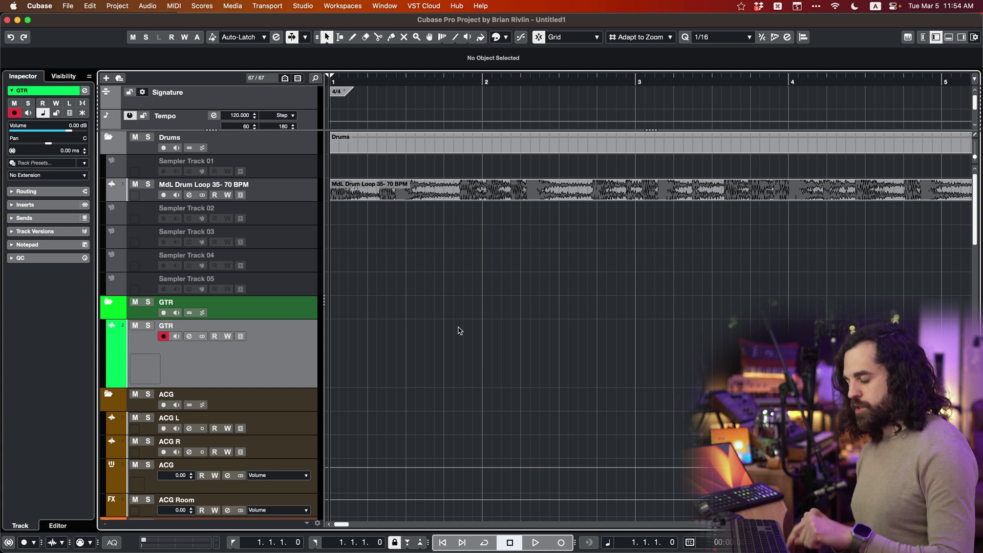
pyautogui.hotkey('ctrl', 'space')
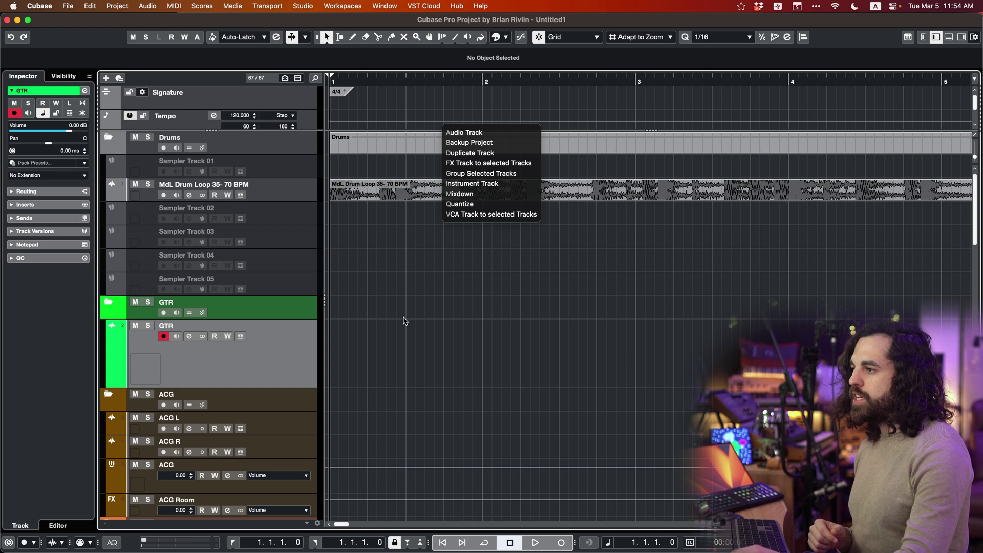
pyautogui.press('g')
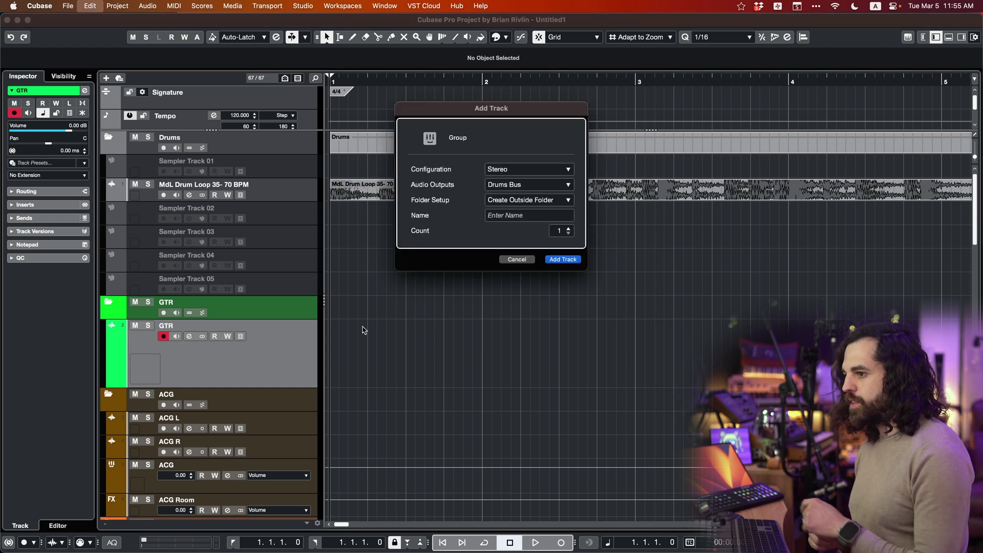
pyautogui.press('Return')
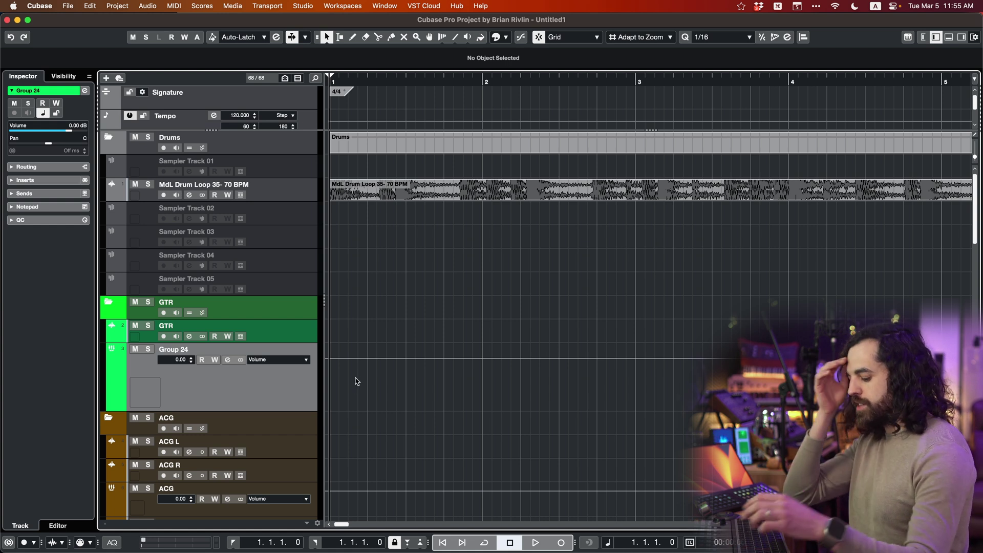
pyautogui.hotkey('ctrl', 'space')
pyautogui.press('v')
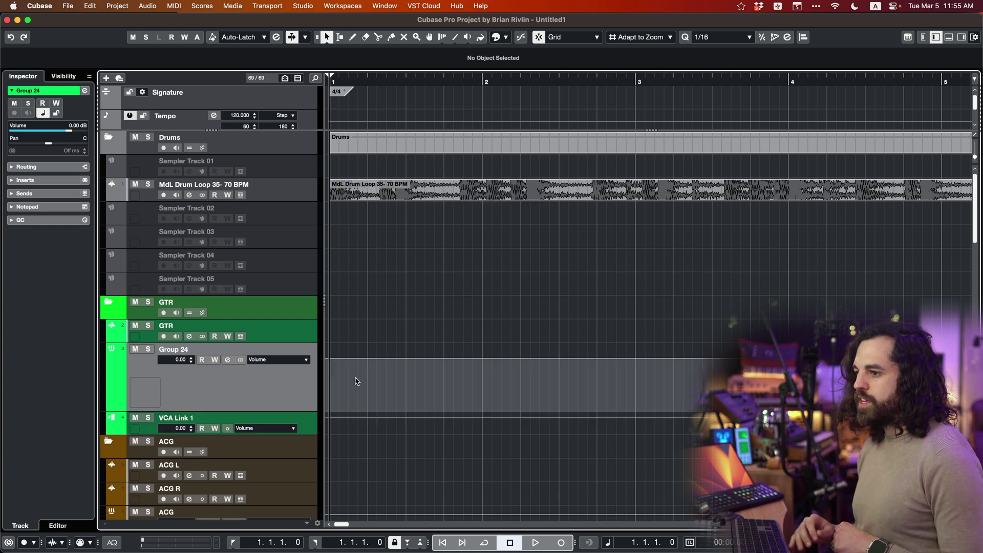
# Step: Set the volume of the VCA Link 1 track to -1.34 dB and select the linked Group 24 track
pyautogui.click(121, 435)
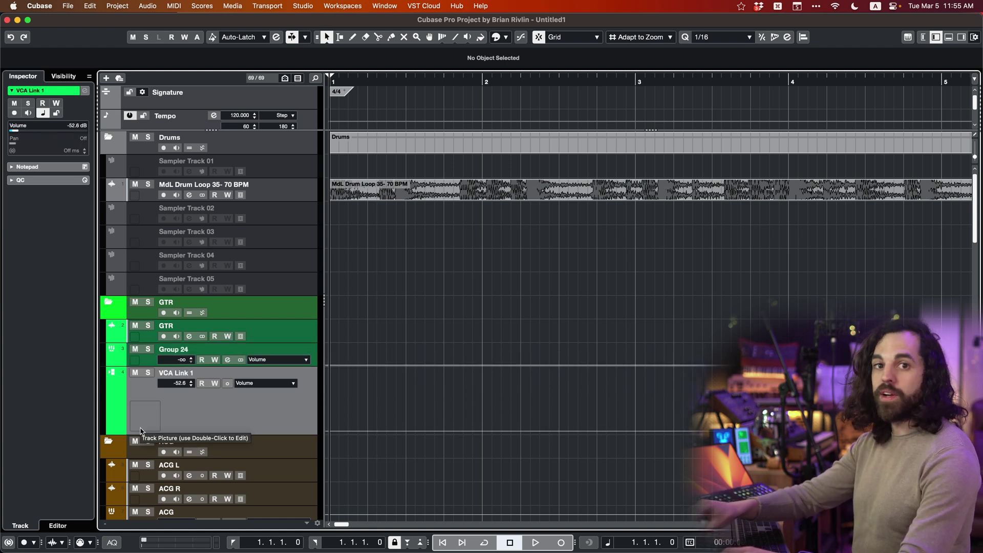
pyautogui.click(136, 363)
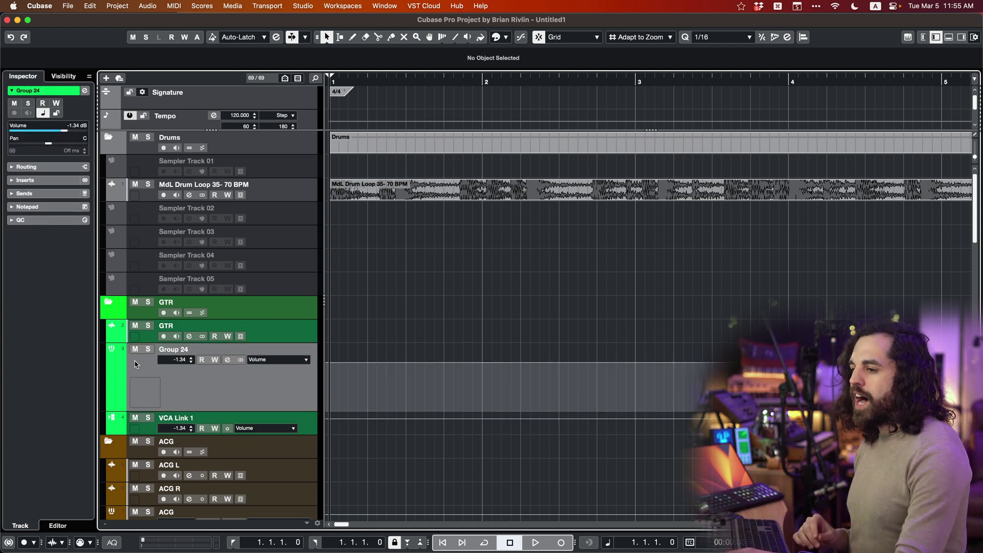
# Step: Add a stereo Timeless 3 effect track with output Drums Bus for the MdL Drum Loop track, and close the plug-in window
pyautogui.click(294, 198)
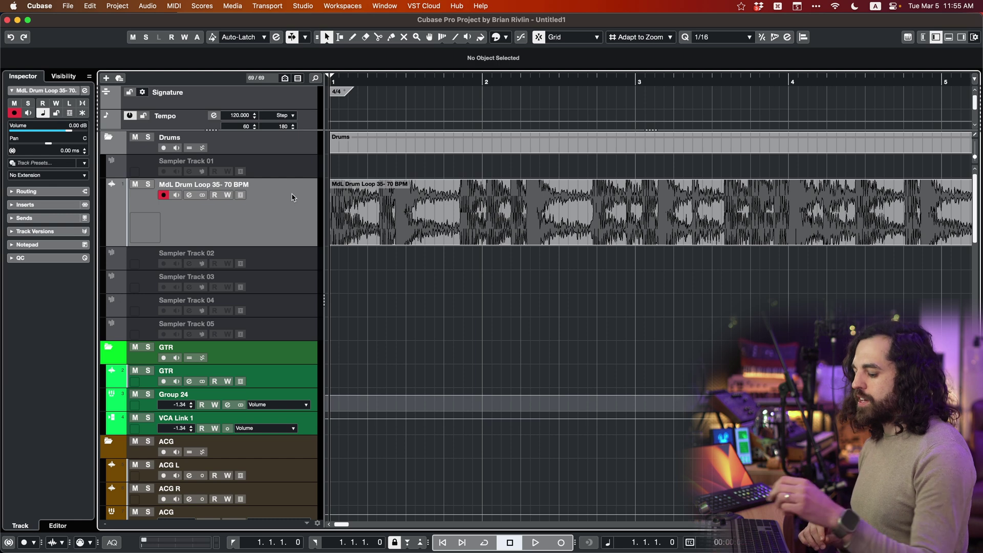
pyautogui.hotkey('ctrl', 'space')
pyautogui.press('f')
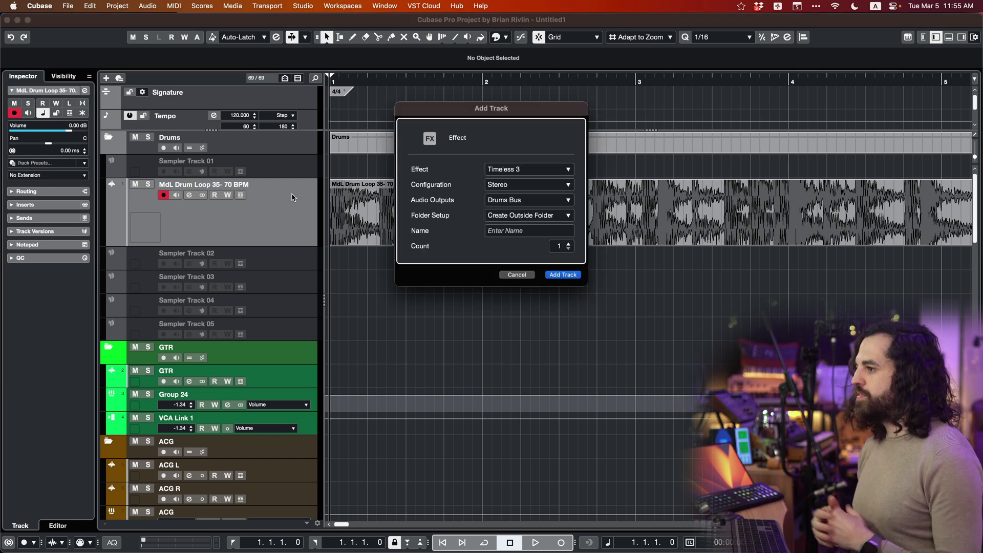
pyautogui.press('Return')
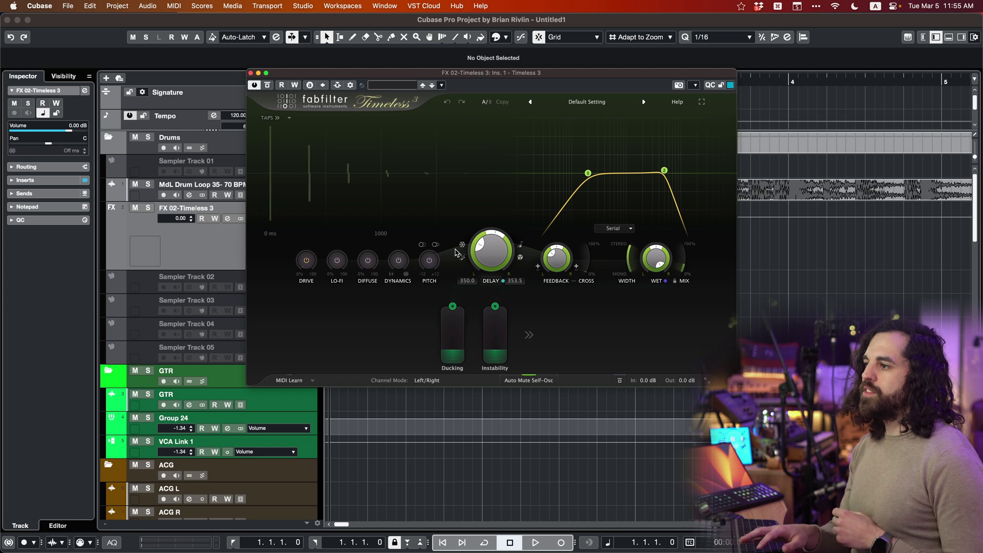
pyautogui.press('super+w')
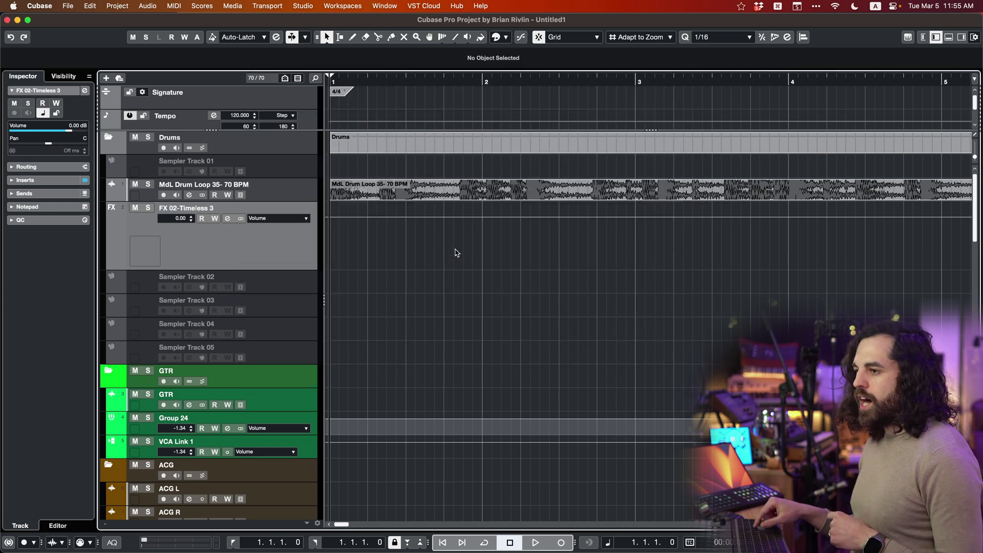
# Step: Route the output of the FX 02-Timeless 3 track to FX Bus
pyautogui.click(44, 167)
pyautogui.click(44, 121)
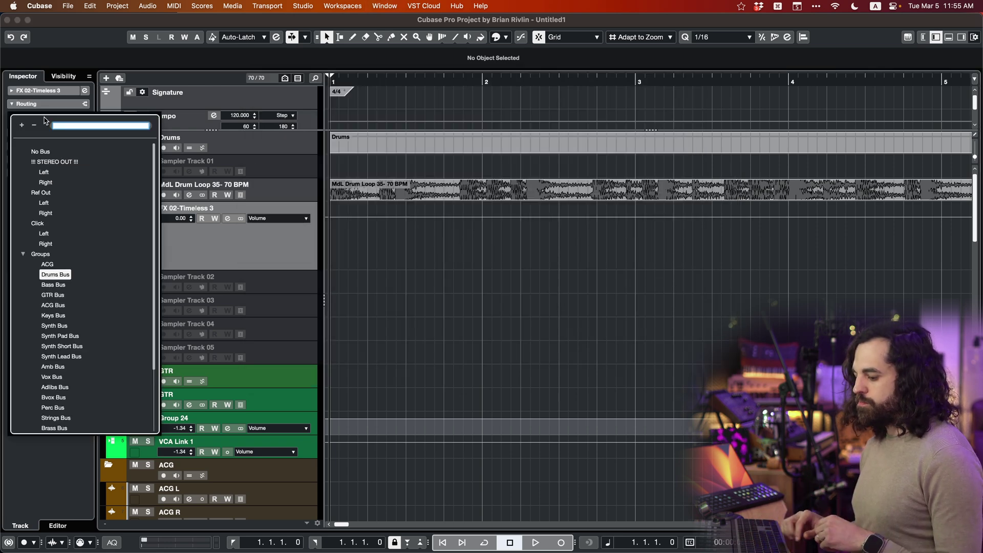
pyautogui.write('fx')
pyautogui.press('Down')
pyautogui.press('Return')
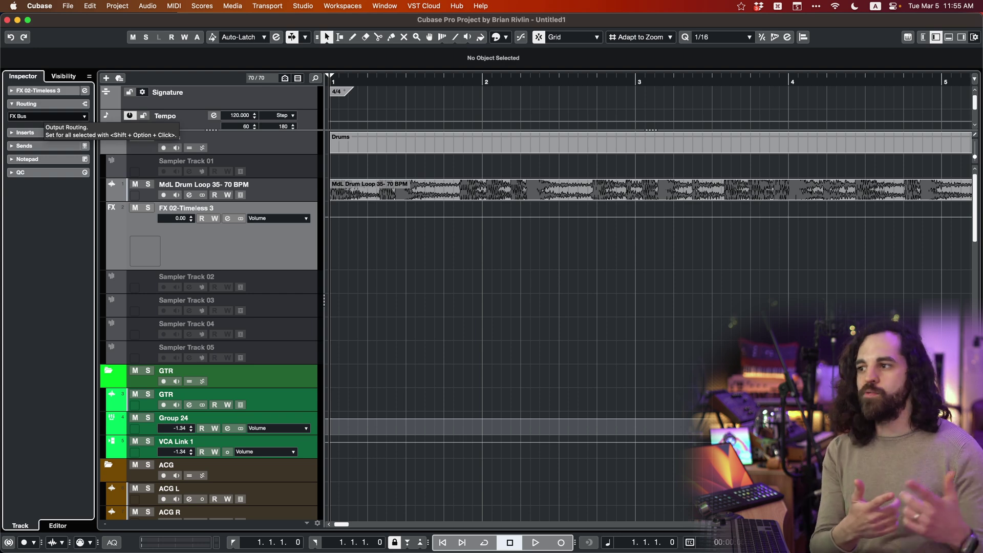
# Step: Add 20 stereo audio tracks with their output set to !!! STEREO OUT !!! after the effect track
pyautogui.rightClick(209, 236)
pyautogui.moveTo(317, 240)
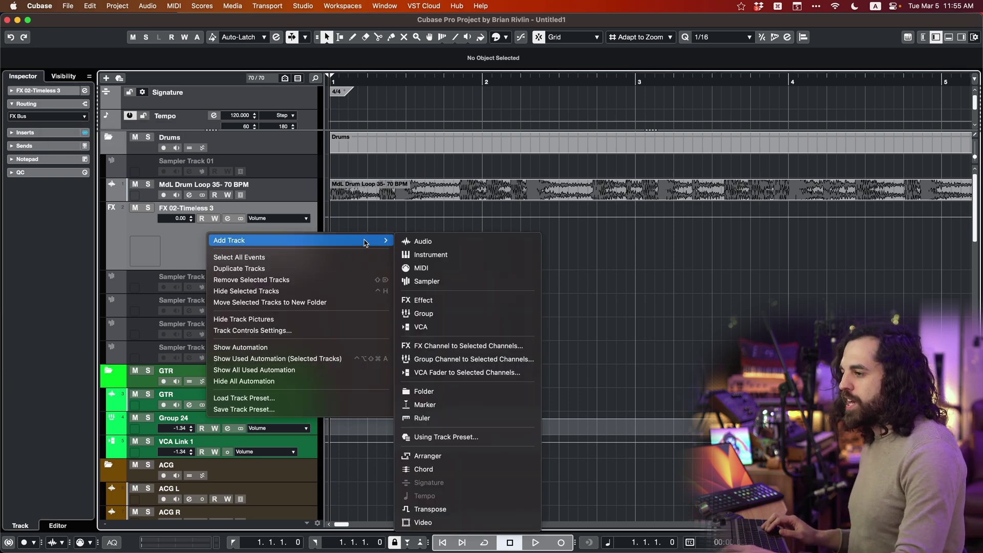
pyautogui.click(453, 240)
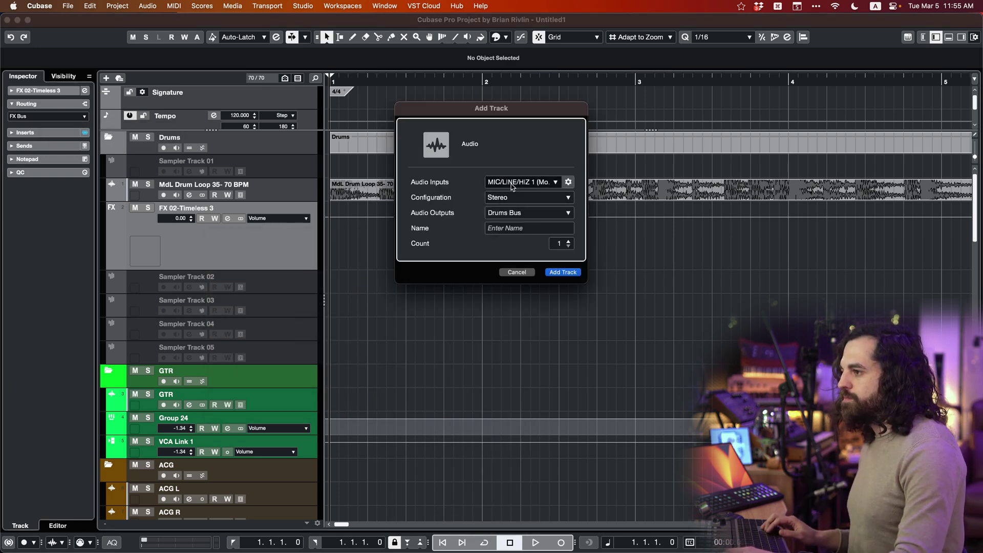
pyautogui.click(516, 213)
pyautogui.click(531, 246)
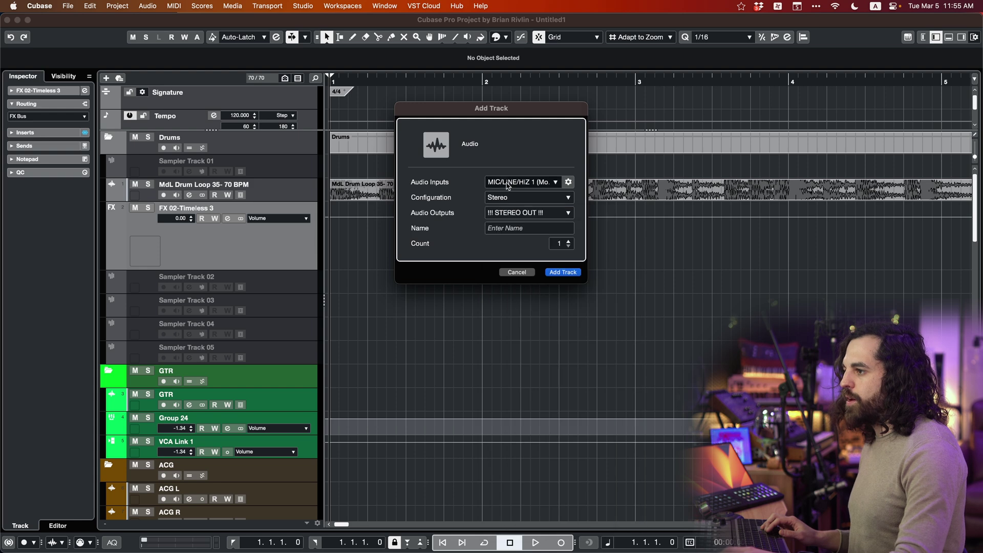
pyautogui.click(567, 247)
pyautogui.write('20')
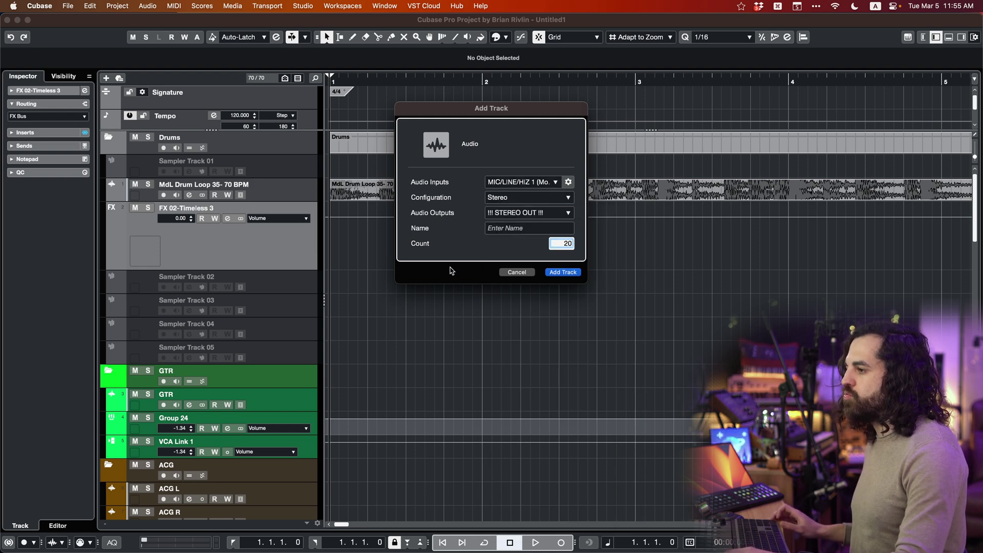
pyautogui.press('Return')
# Step: Select tracks Audio 01 through Audio 20 and add a stereo group track with output !!! STEREO OUT !!! for them
pyautogui.scroll(-5, 434, 347)
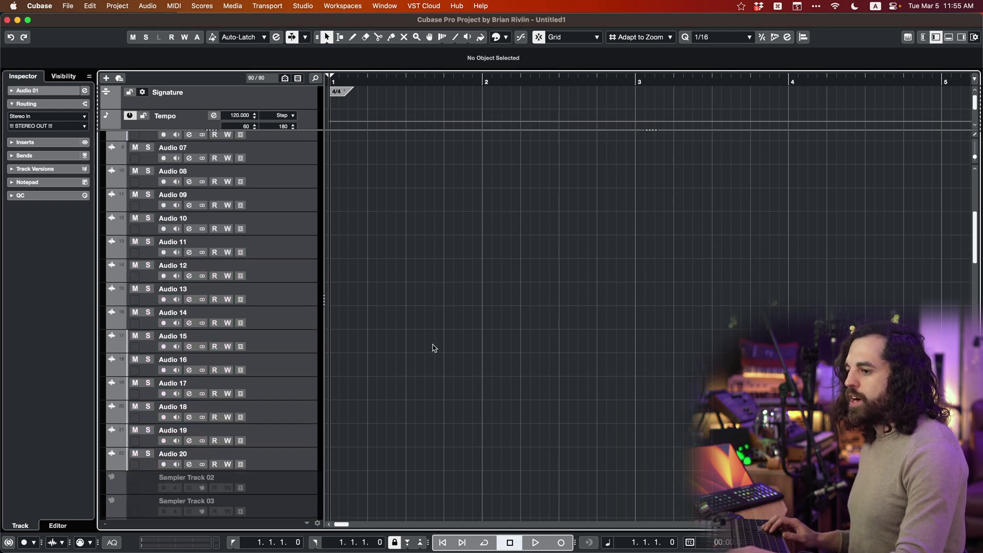
pyautogui.keyDown('shift'); pyautogui.click(290, 466); pyautogui.keyUp('shift')
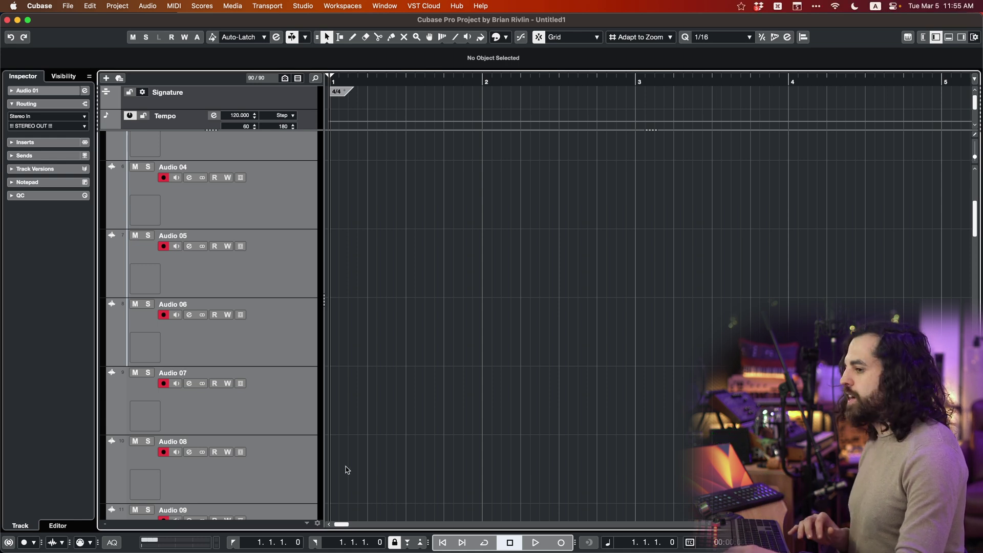
pyautogui.scroll(-4, 452, 463)
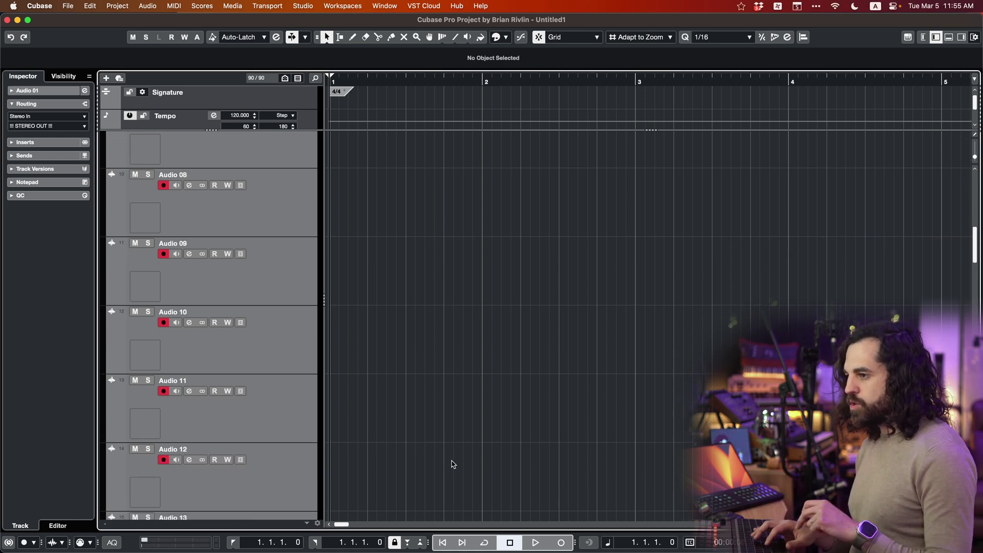
pyautogui.hotkey('ctrl', 'space')
pyautogui.press('g')
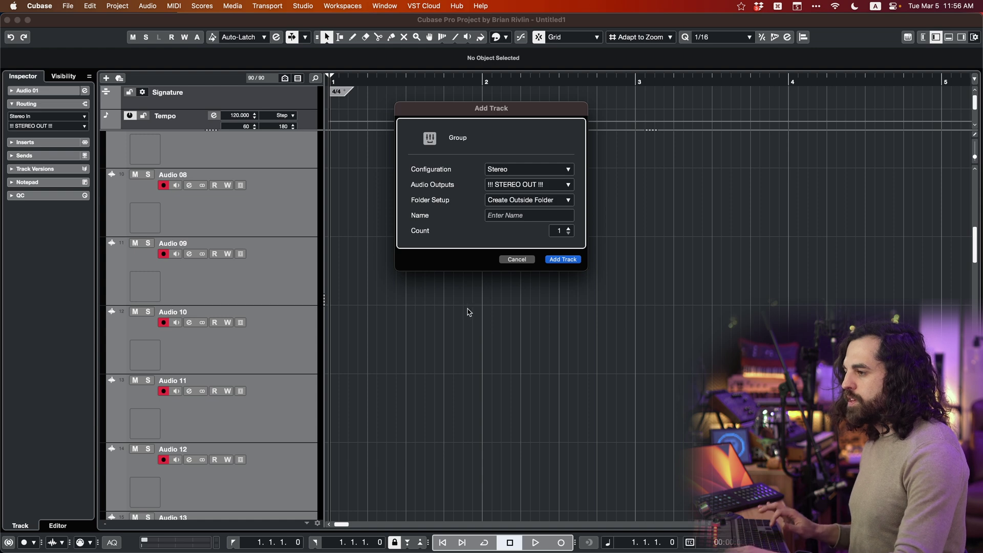
pyautogui.press('Return')
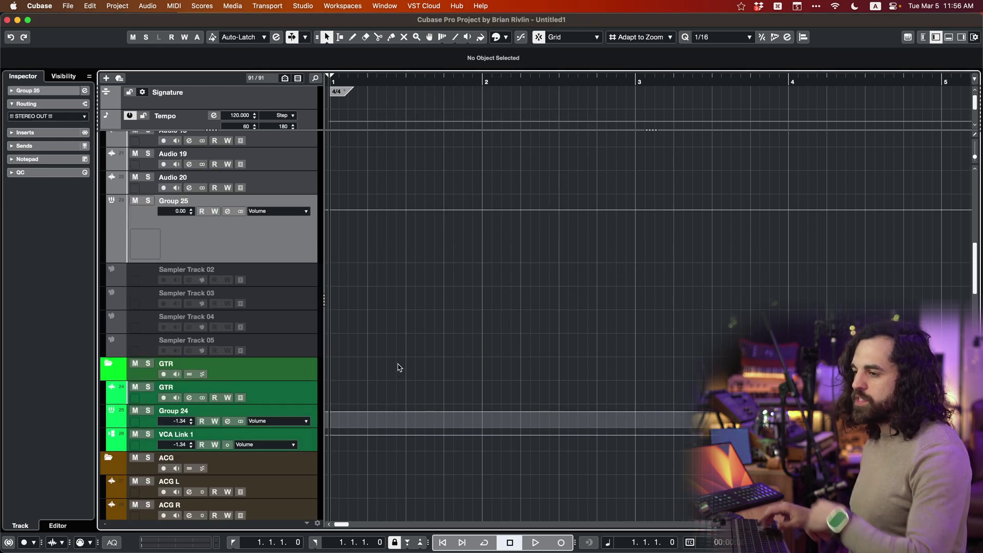
# Step: Route the output of the Group 25 track to Drums Bus
pyautogui.write('o')
pyautogui.write('g')
pyautogui.press('BackSpace')
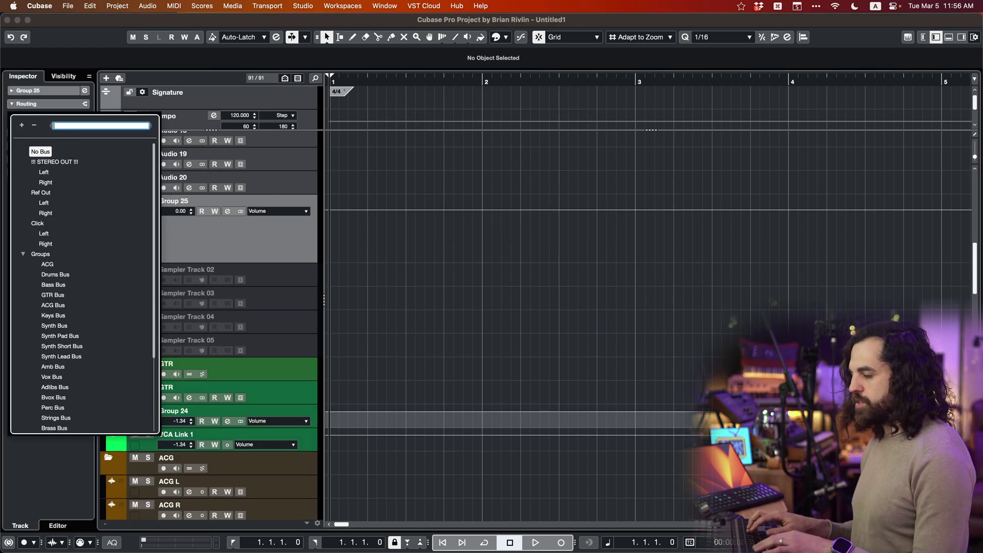
pyautogui.write('drums')
pyautogui.press('Return')
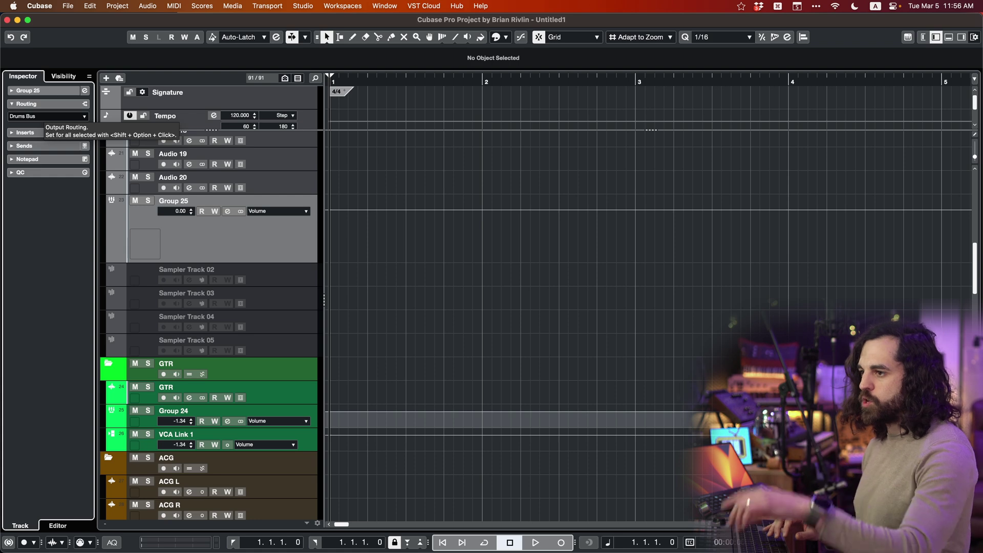
# Step: Add a stereo Timeless 3 effect track for Group 25, route its output to FX Bus and close the plug-in window
pyautogui.press('t')
pyautogui.press('f')
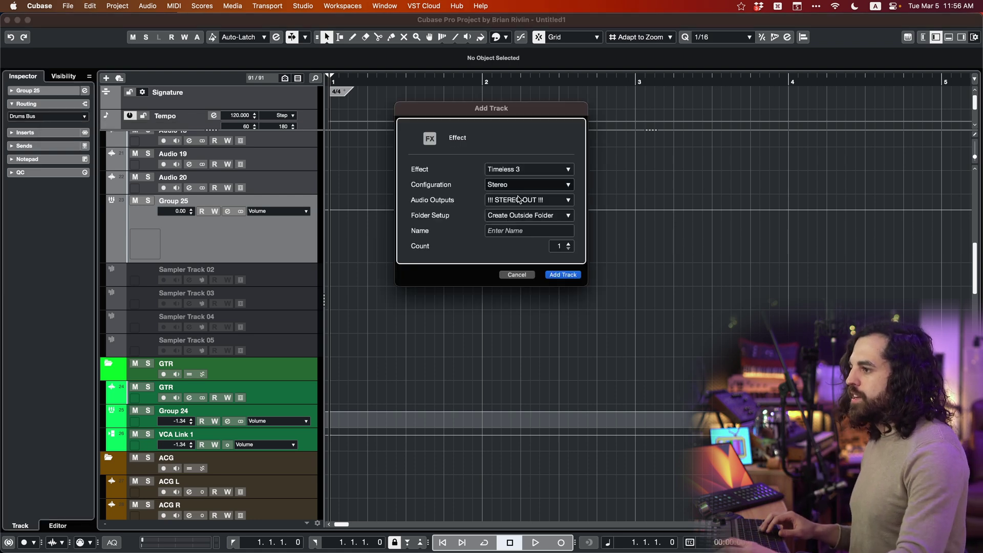
pyautogui.press('Return')
pyautogui.click(45, 117)
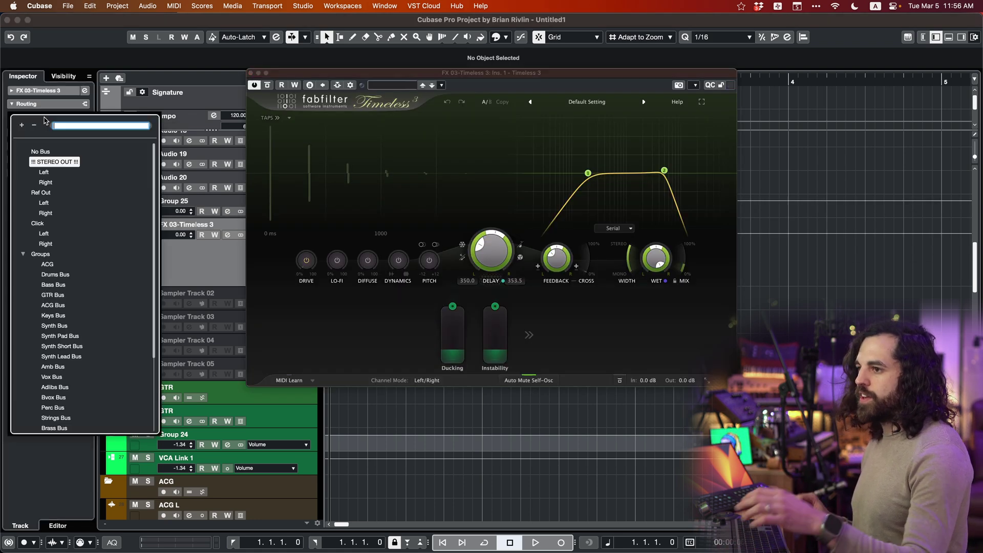
pyautogui.write('fx')
pyautogui.press('Return')
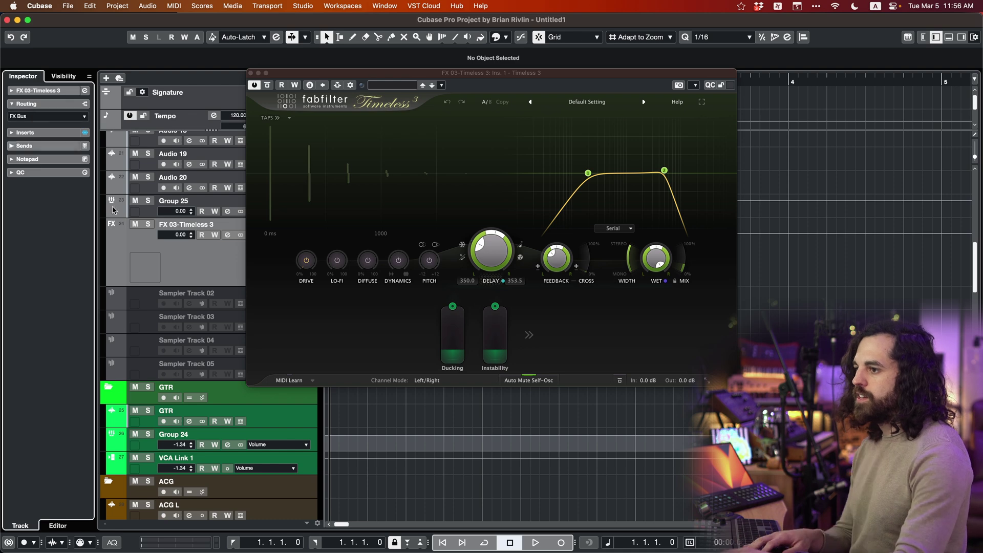
pyautogui.press('super+w')
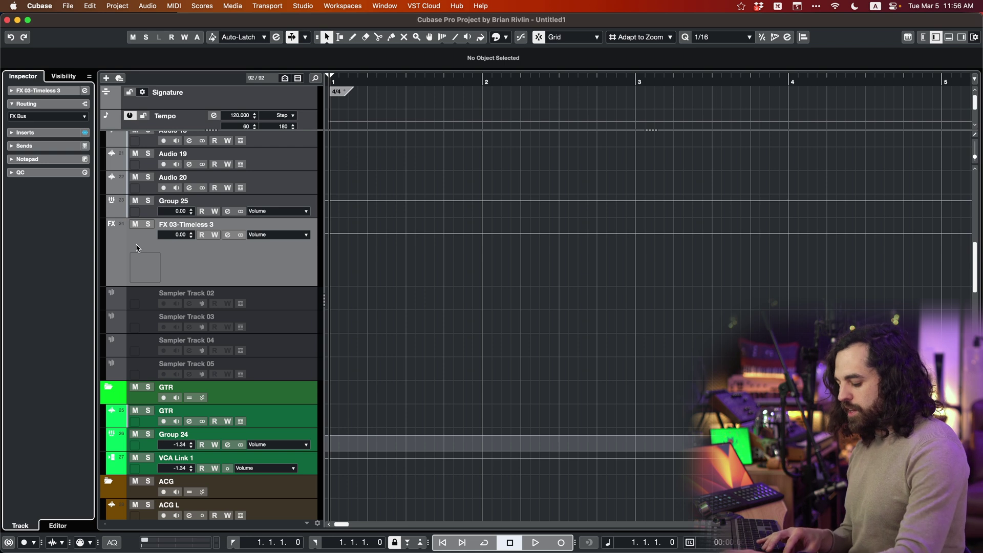
# Step: Add one stereo audio track with output !!! STEREO OUT !!! after the FX 03-Timeless 3 track
pyautogui.hotkey('ctrl', 'space')
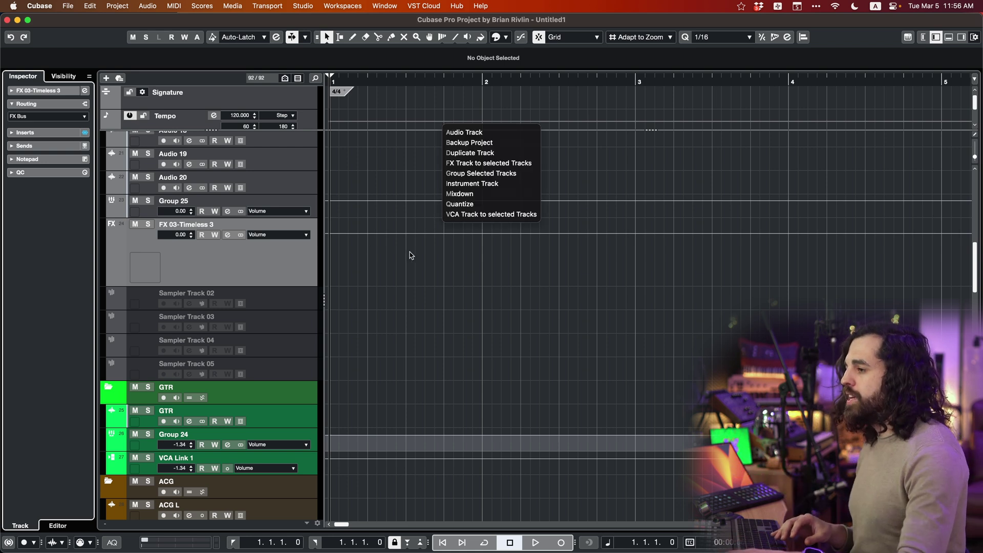
pyautogui.press('a')
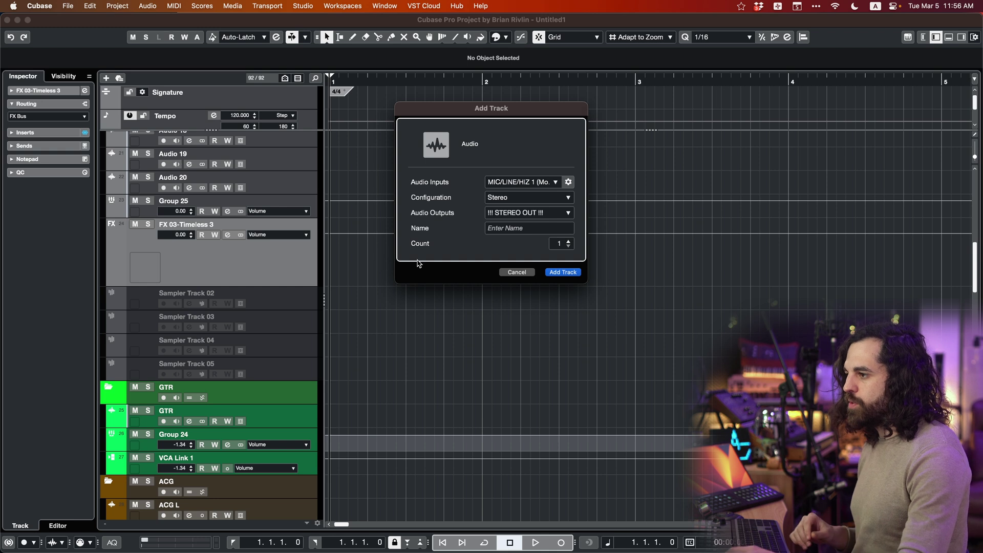
pyautogui.press('Return')
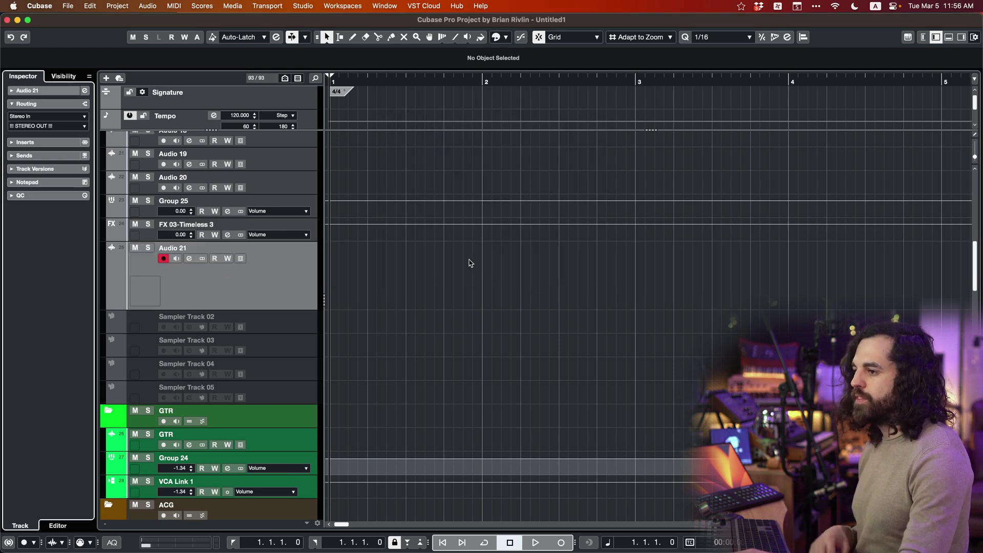
# Step: Review the commands in the shortcut palette and the built-in file commands for exporting and backing up the project
pyautogui.hotkey('ctrl', 'space')
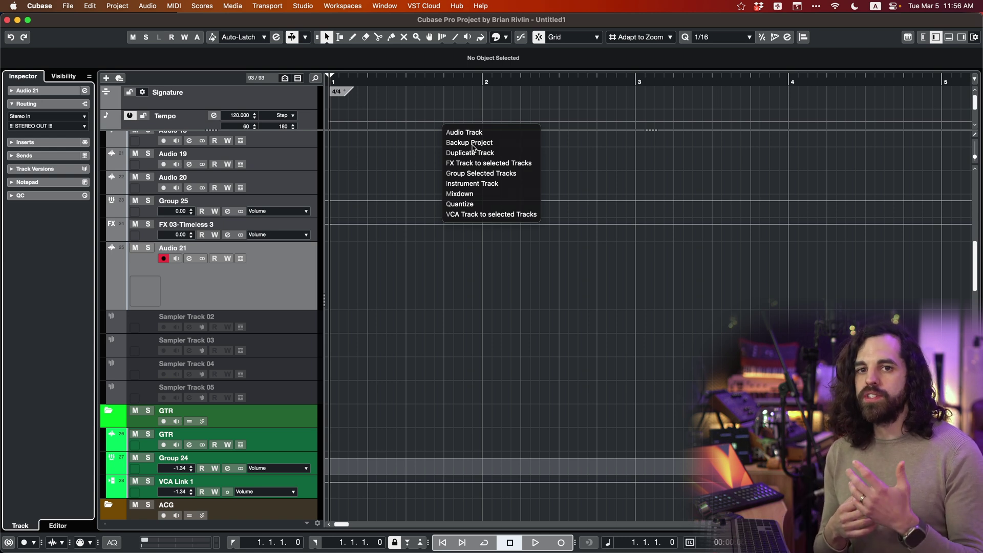
pyautogui.press('Escape')
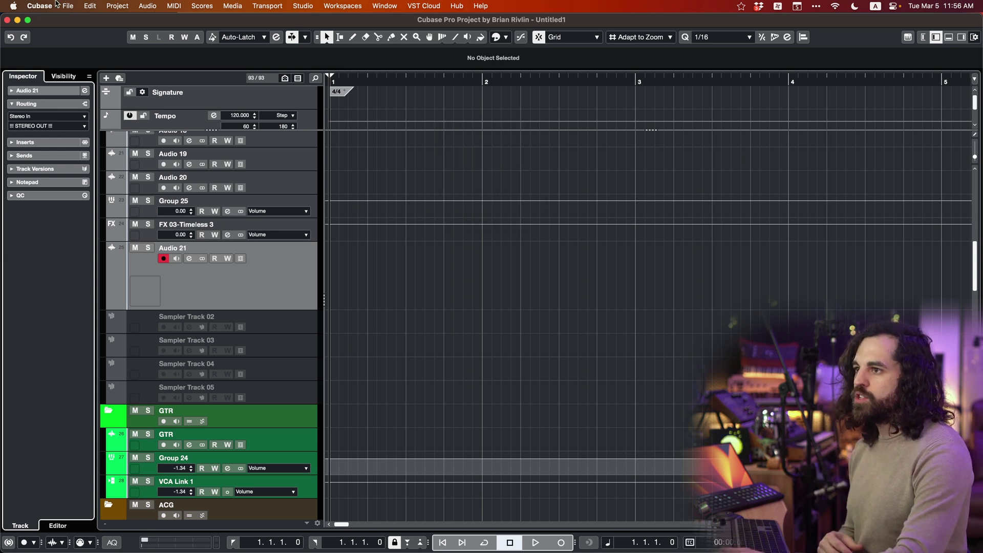
pyautogui.click(69, 6)
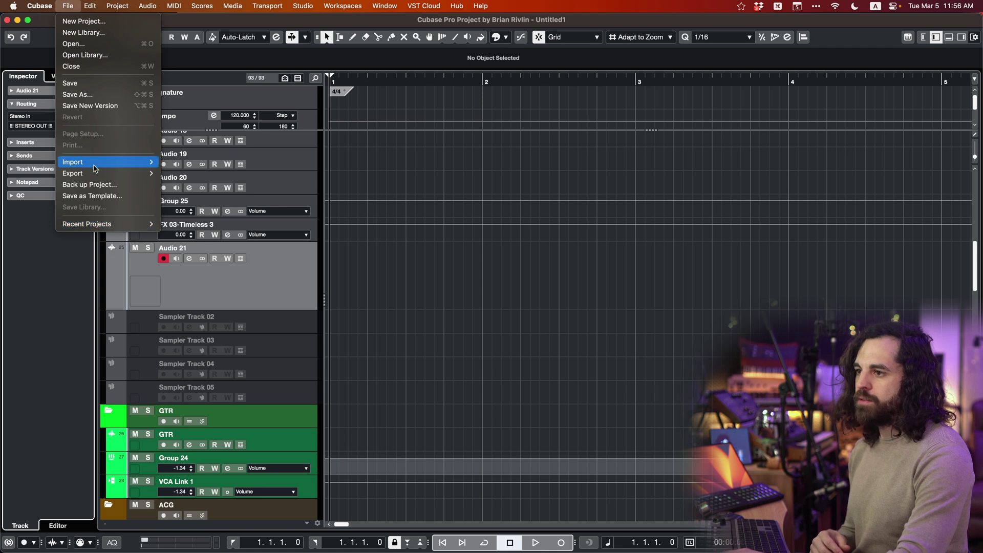
pyautogui.click(519, 367)
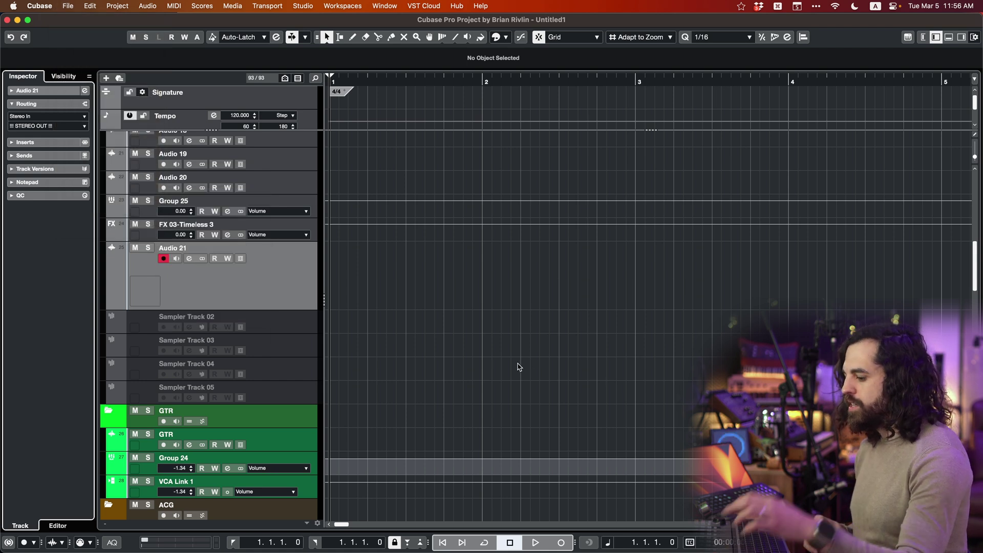
# Step: Duplicate the Audio 21 track and compare the shortcut palette with the duplicate track's own list of commands
pyautogui.hotkey('ctrl', 'space')
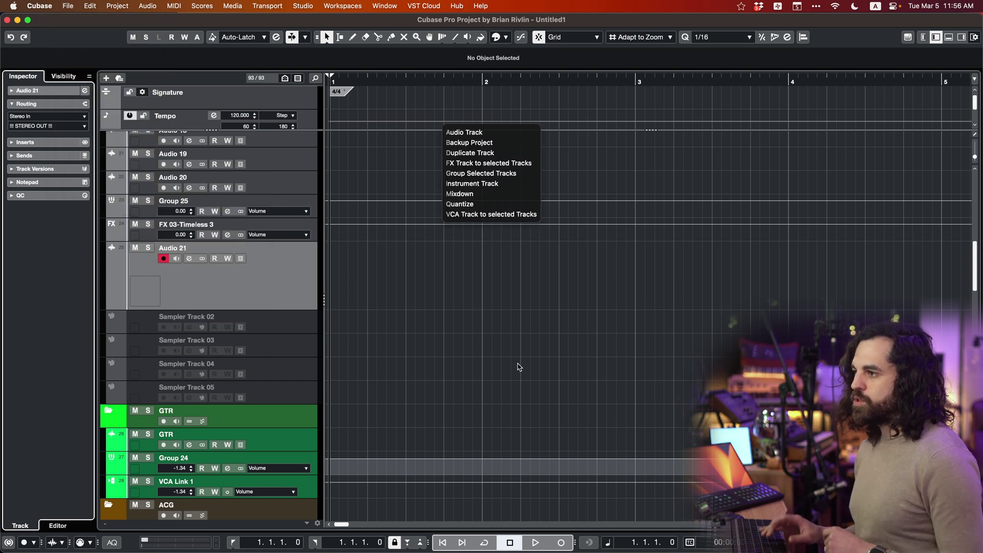
pyautogui.press('d')
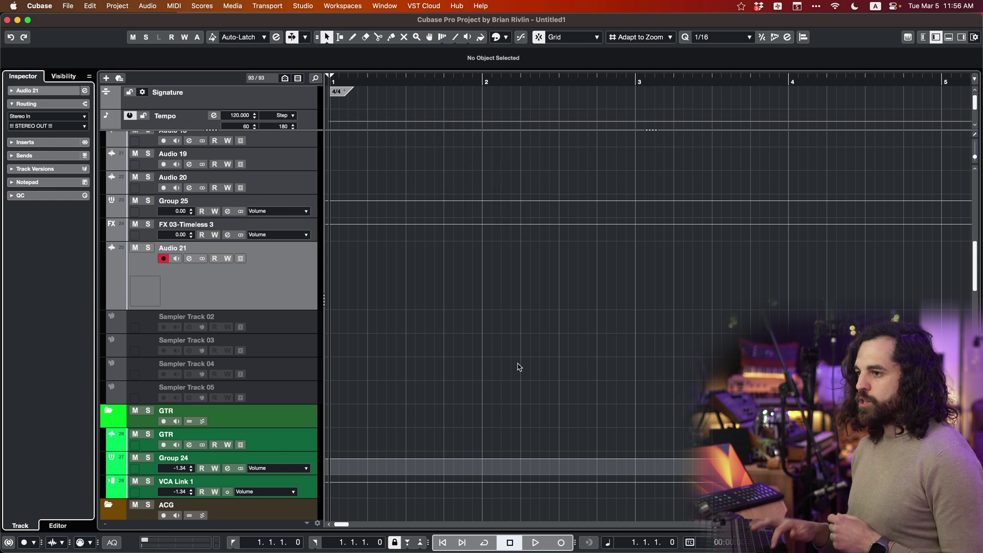
pyautogui.hotkey('ctrl', 'shift', 'p')
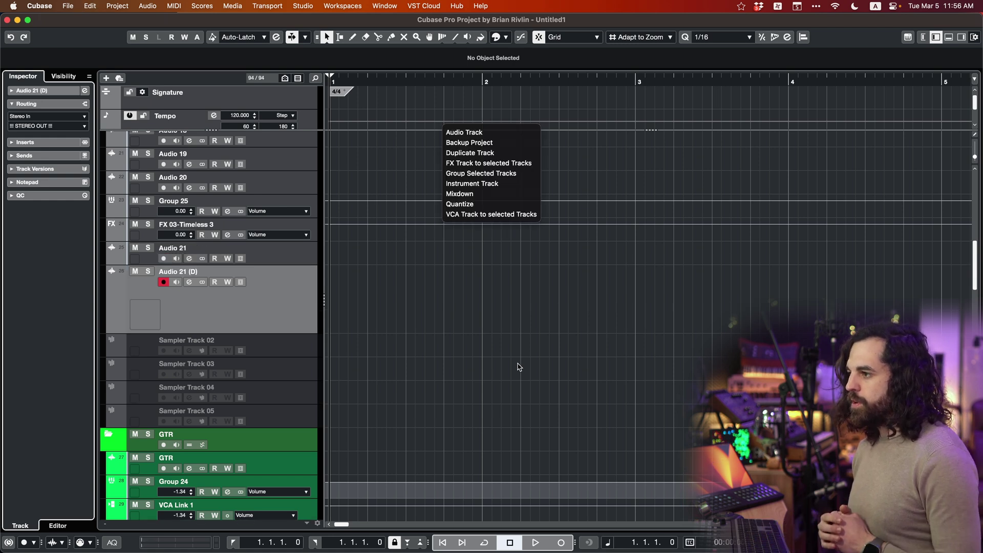
pyautogui.rightClick(263, 313)
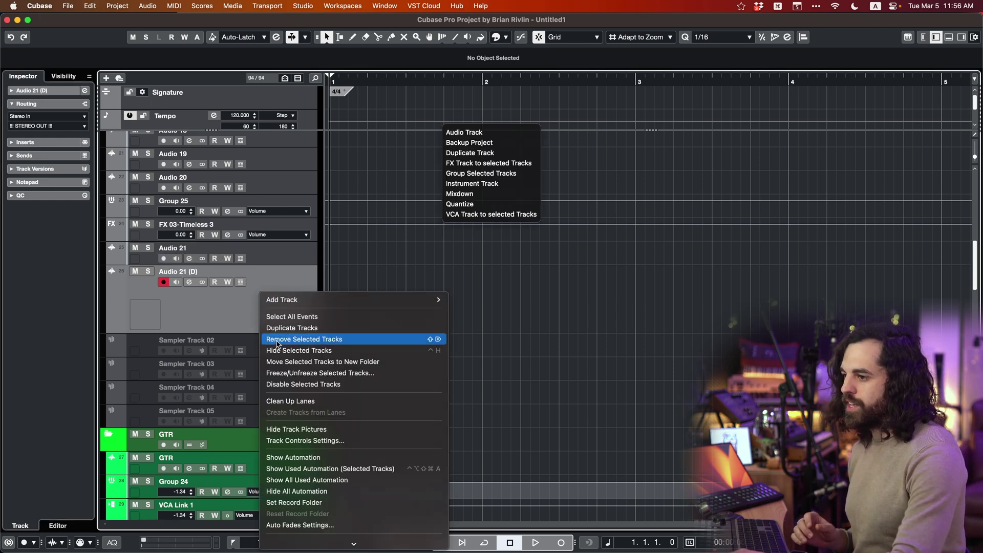
pyautogui.click(612, 322)
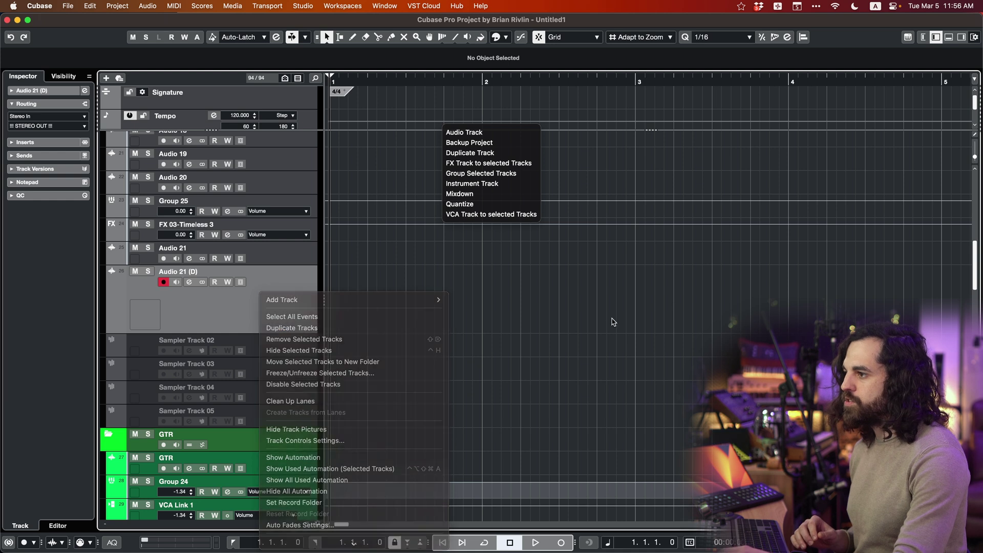
pyautogui.press('Escape')
pyautogui.hotkey('ctrl', 'shift', 'p')
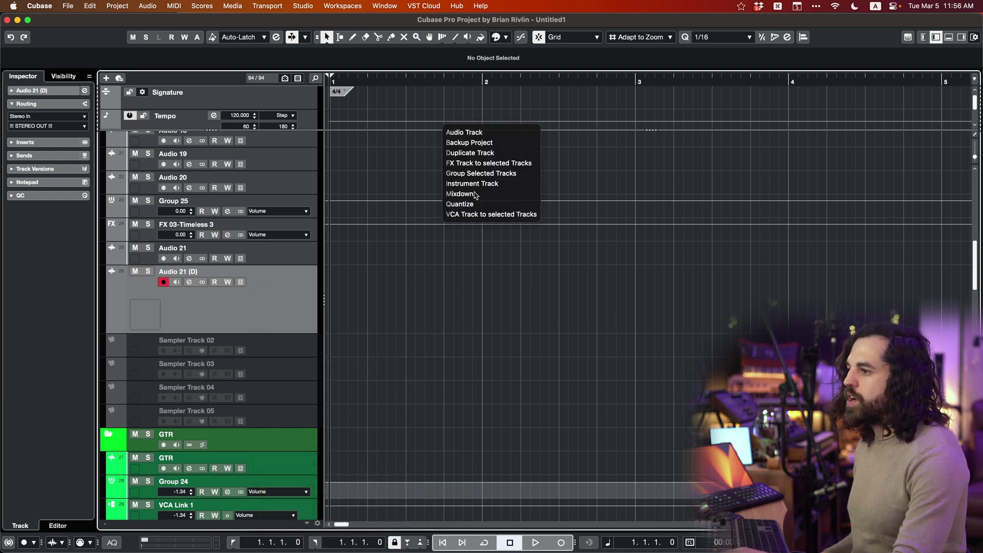
pyautogui.press('i')
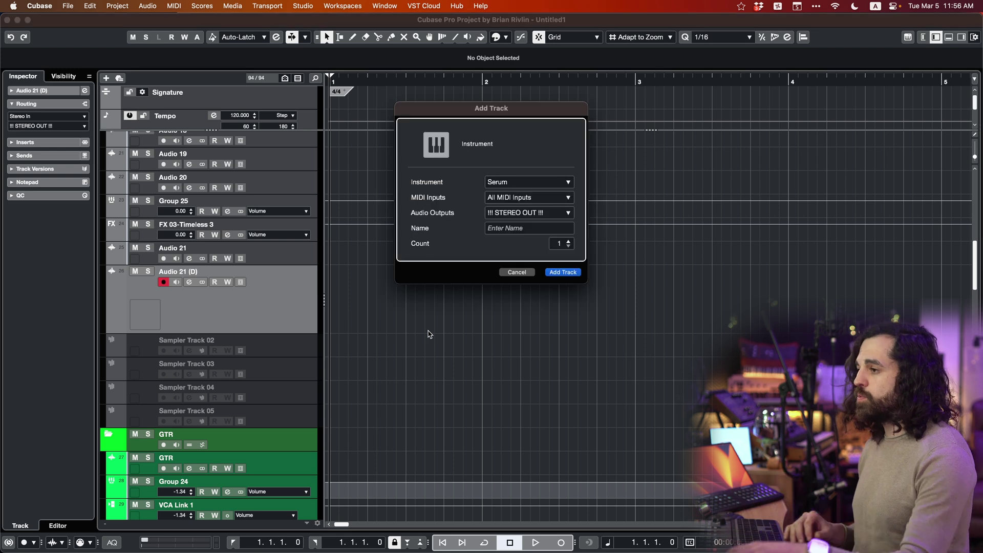
pyautogui.click(514, 272)
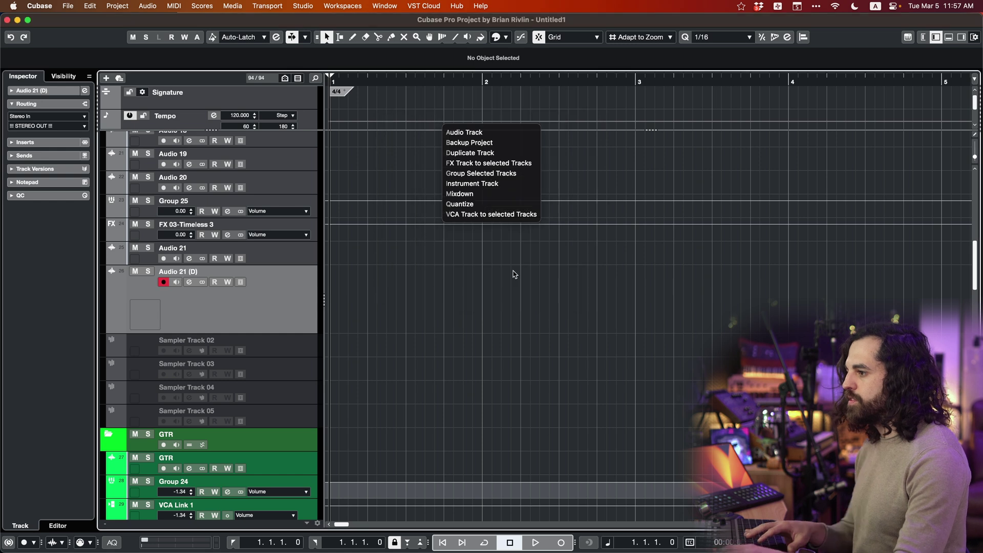
# Step: Add one Serum instrument track with all MIDI inputs and route its output to Synth Bus
pyautogui.press('t')
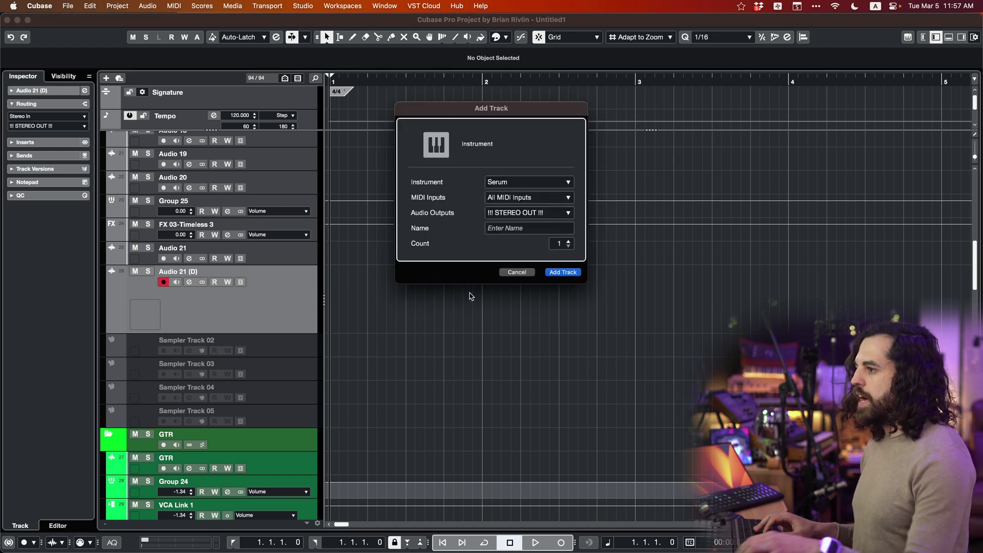
pyautogui.press('Return')
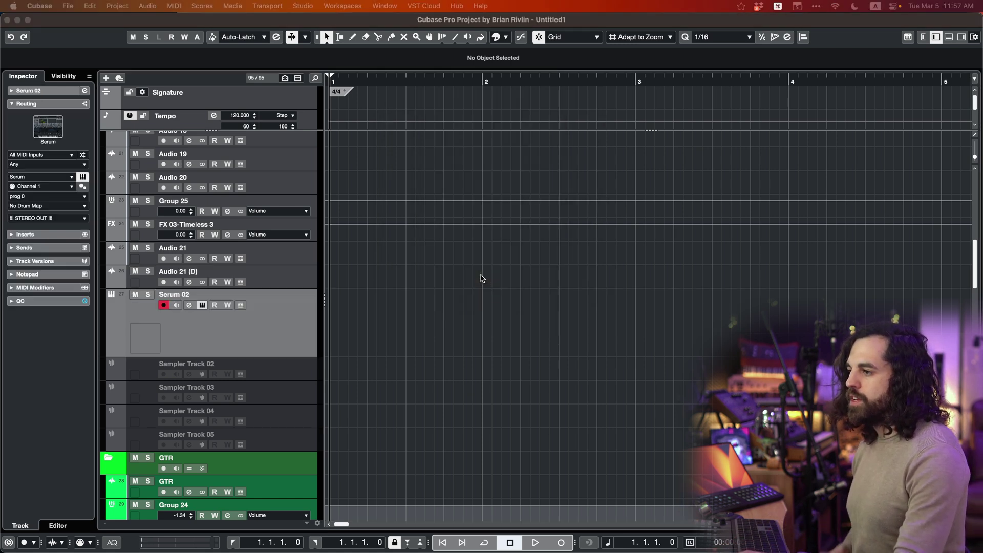
pyautogui.click(44, 217)
pyautogui.write('synth')
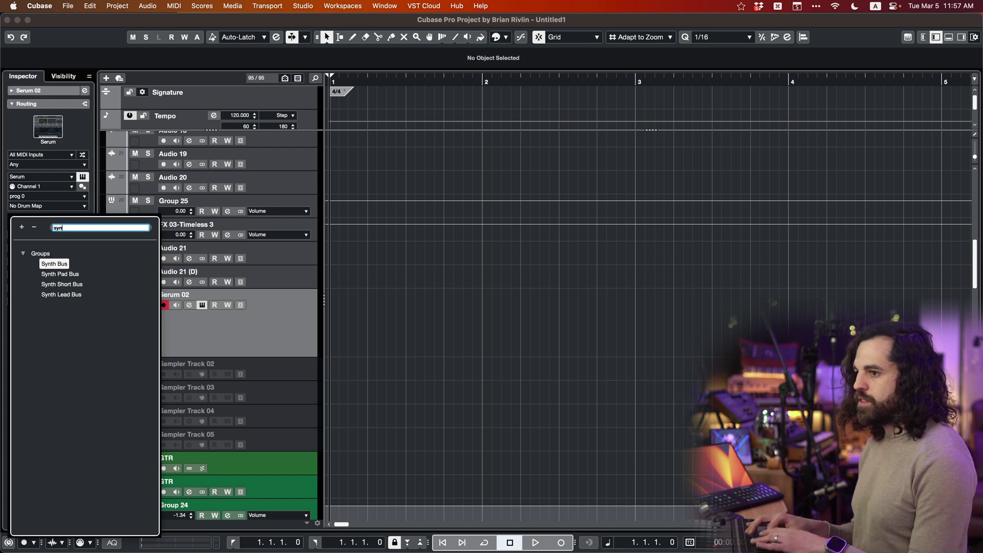
pyautogui.press('Return')
# Step: Compare the shortcut palette's mixdown and backup commands with the built-in file commands for exporting and backing up the project
pyautogui.hotkey('ctrl', 'space')
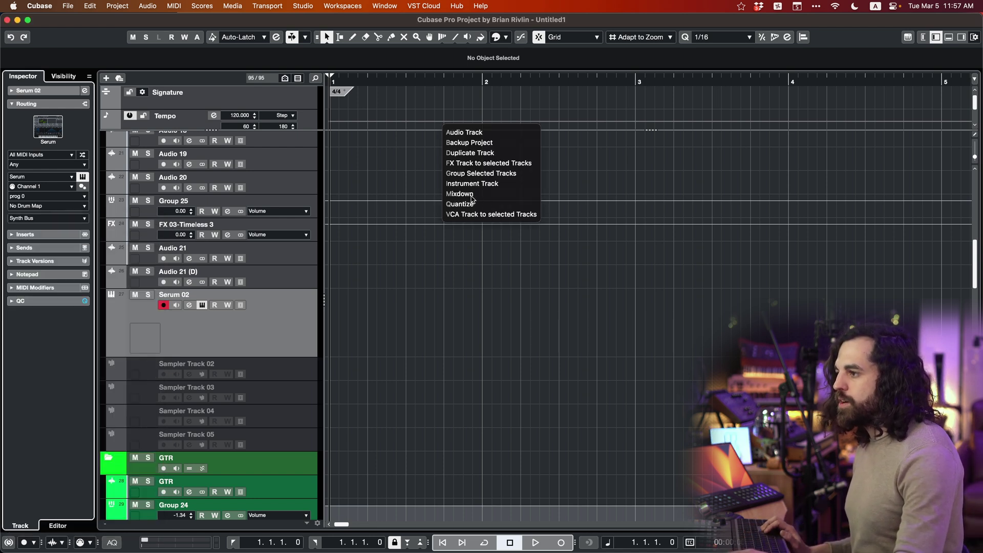
pyautogui.press('Escape')
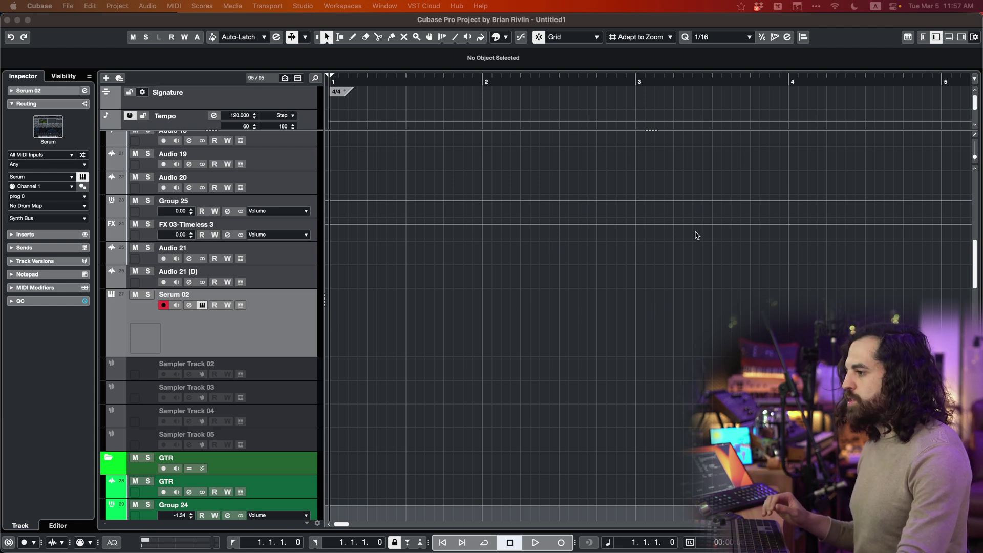
pyautogui.click(695, 235)
pyautogui.click(66, 6)
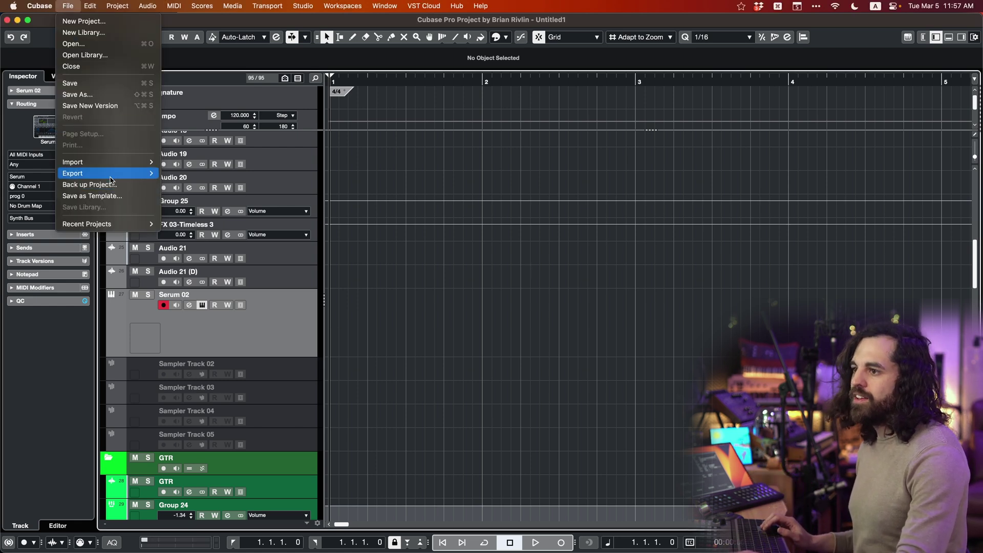
pyautogui.moveTo(110, 174)
pyautogui.click(494, 325)
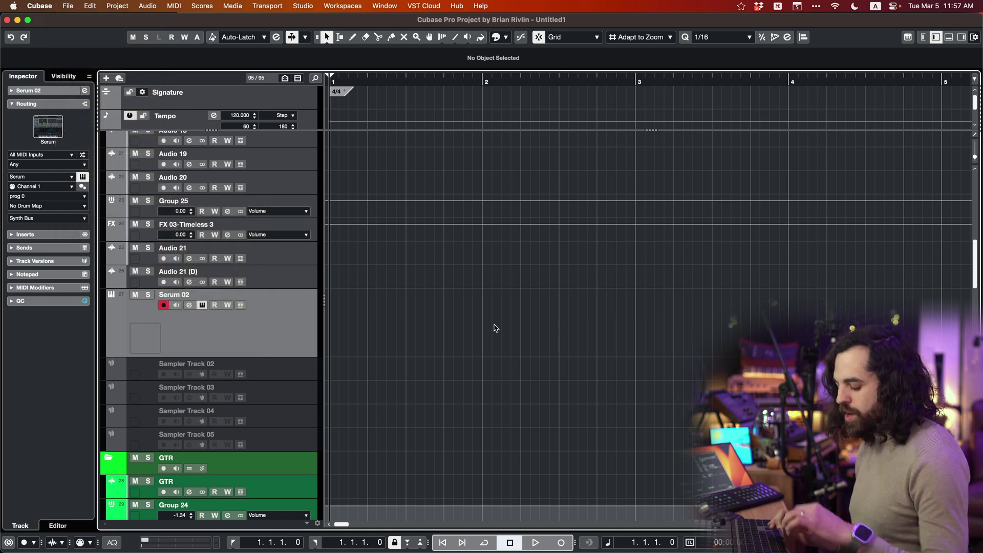
# Step: Add a VCA track for the selected Serum 02 track and select the new VCA track
pyautogui.hotkey('ctrl', 'space')
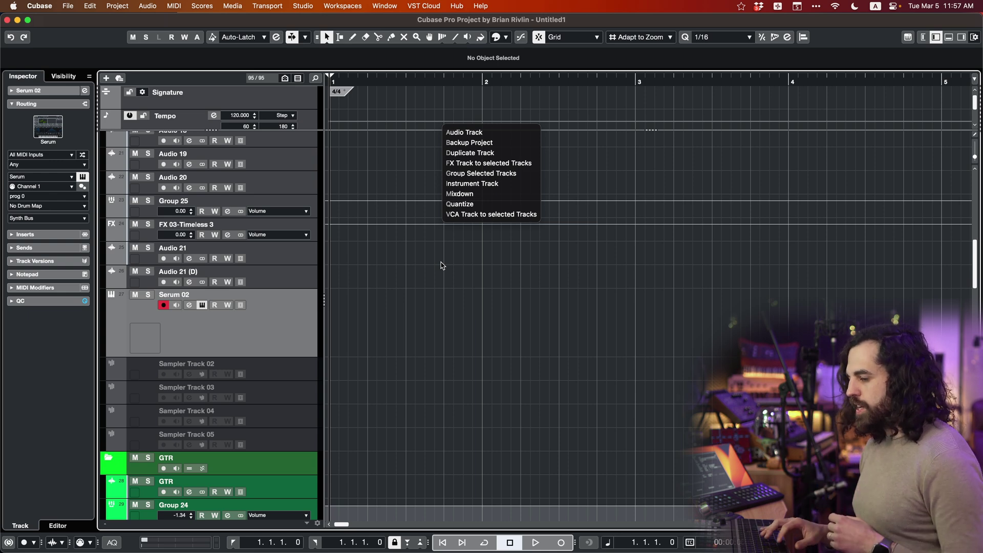
pyautogui.press('v')
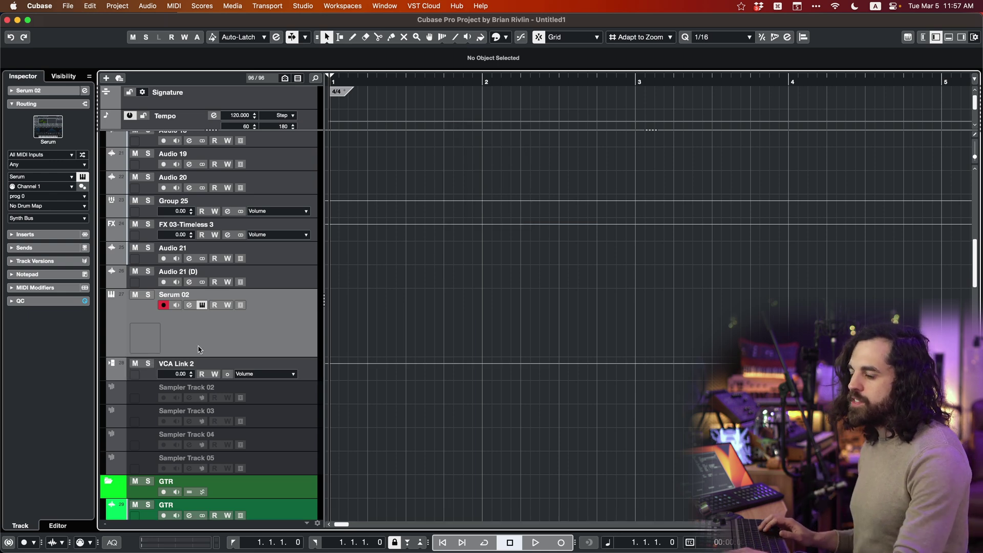
pyautogui.click(156, 378)
pyautogui.scroll(-5, 487, 334)
pyautogui.scroll(7, 490, 335)
pyautogui.scroll(-2, 489, 335)
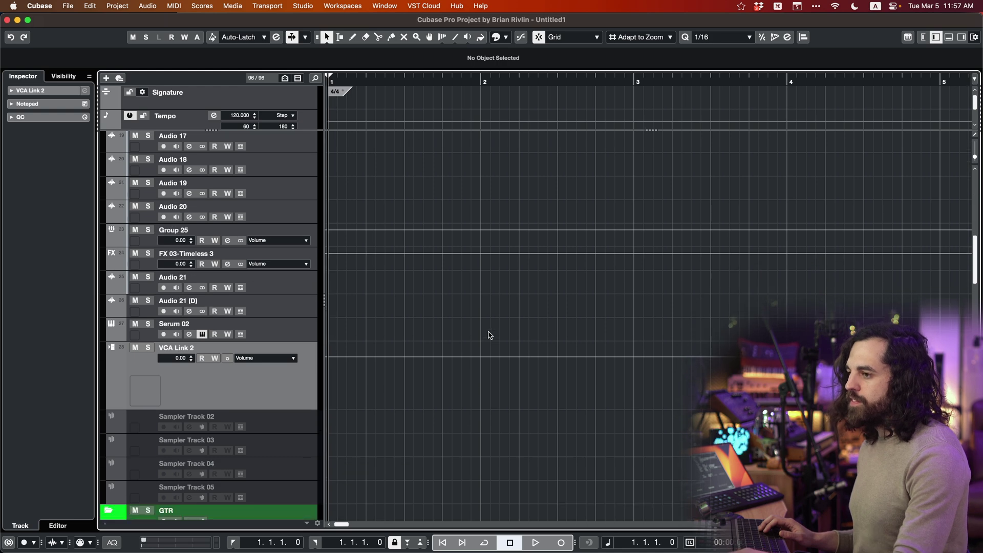
# Step: Add a VCA track linked to the Audio 09, Audio 11 and Audio 14 tracks
pyautogui.scroll(8, 490, 335)
pyautogui.click(286, 214)
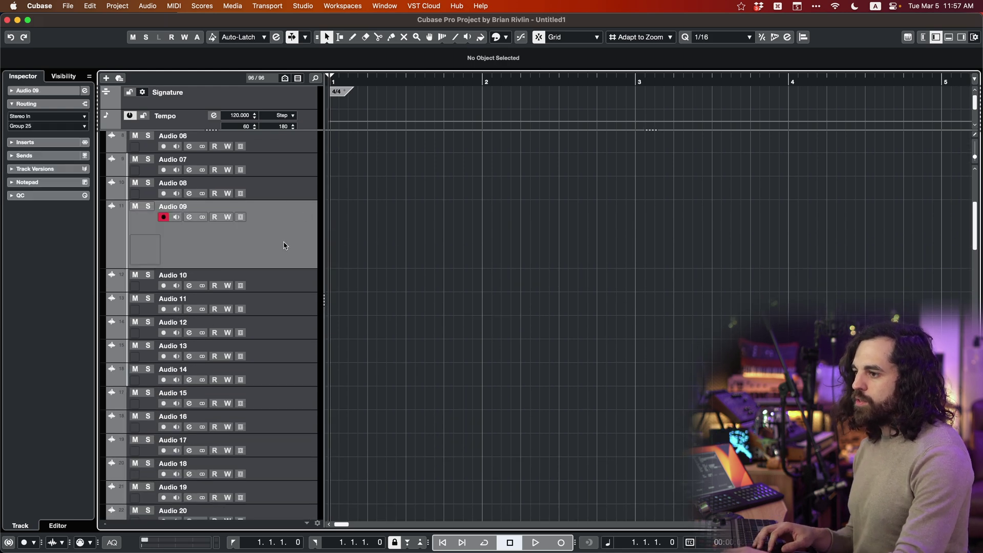
pyautogui.keyDown('super'); pyautogui.click(294, 307); pyautogui.keyUp('super')
pyautogui.keyDown('super'); pyautogui.click(288, 420); pyautogui.keyUp('super')
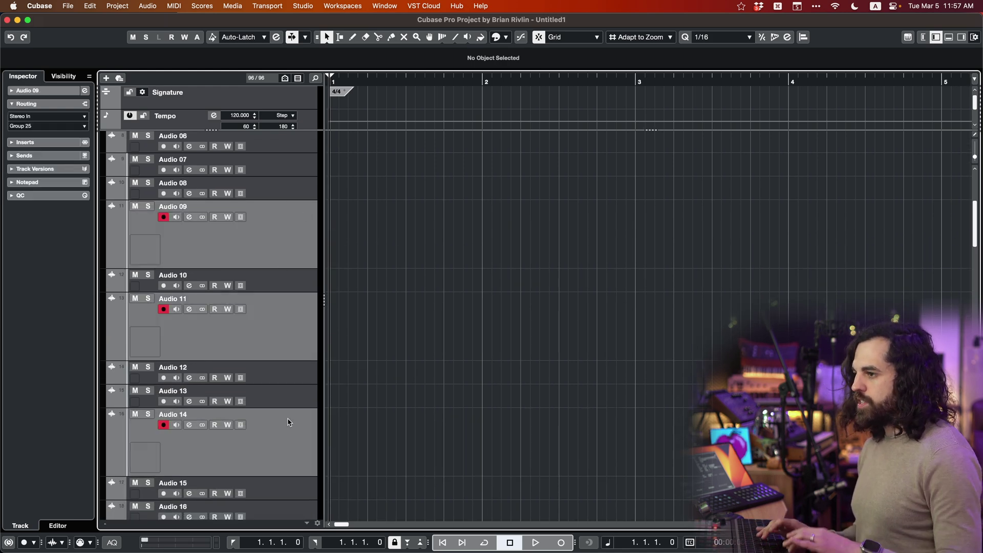
pyautogui.press('super+g')
pyautogui.scroll(-1, 266, 455)
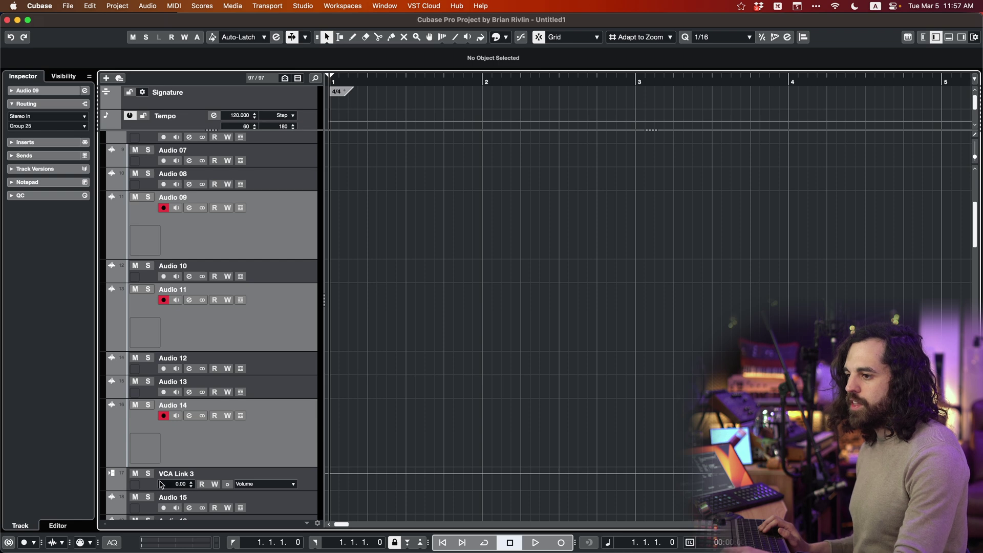
# Step: Select the VCA track linked to Audio 09, 11 and 14 and set its fader to -6.02 in the MixConsole
pyautogui.press('F3')
pyautogui.press('F3')
pyautogui.press('F3')
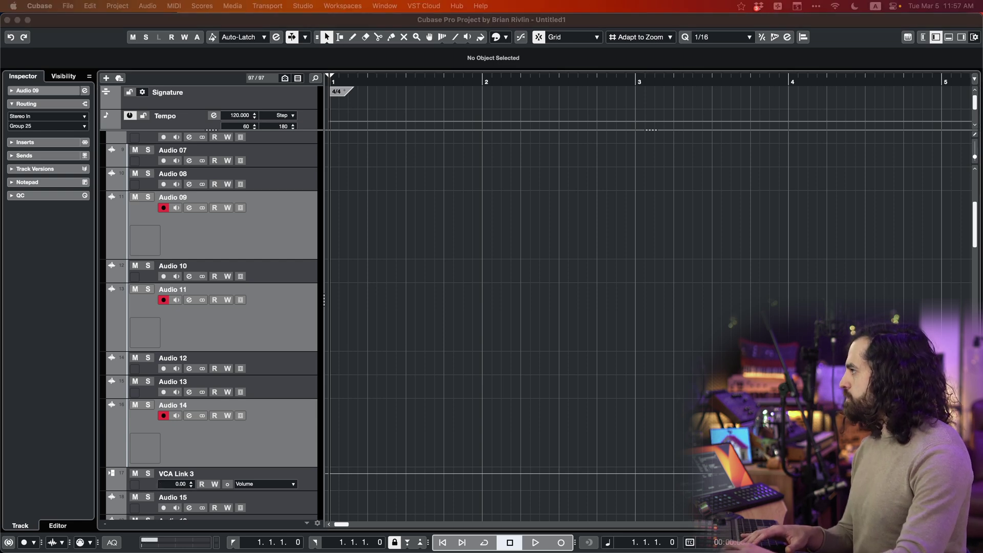
pyautogui.press('F3')
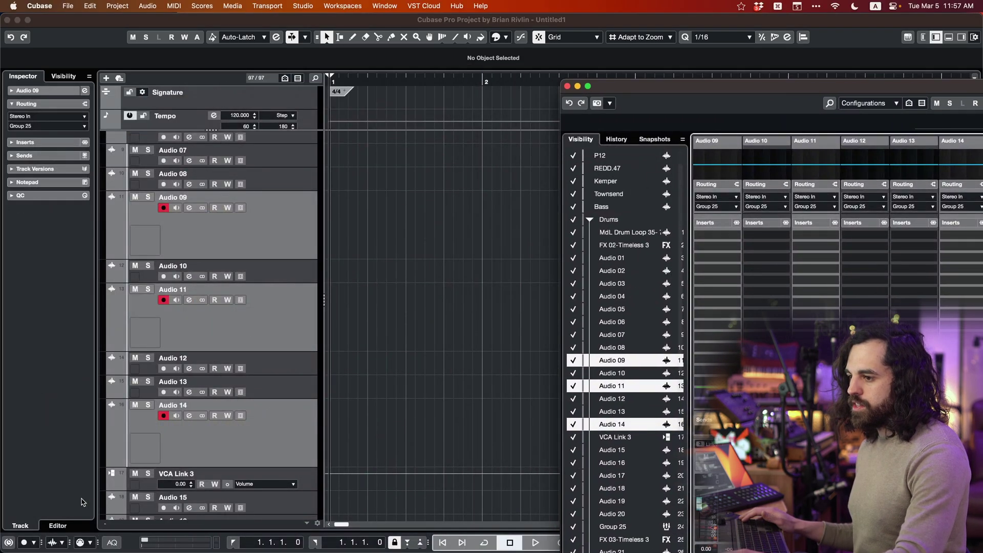
pyautogui.click(136, 483)
pyautogui.hotkey('ctrl', 'shift', 'p')
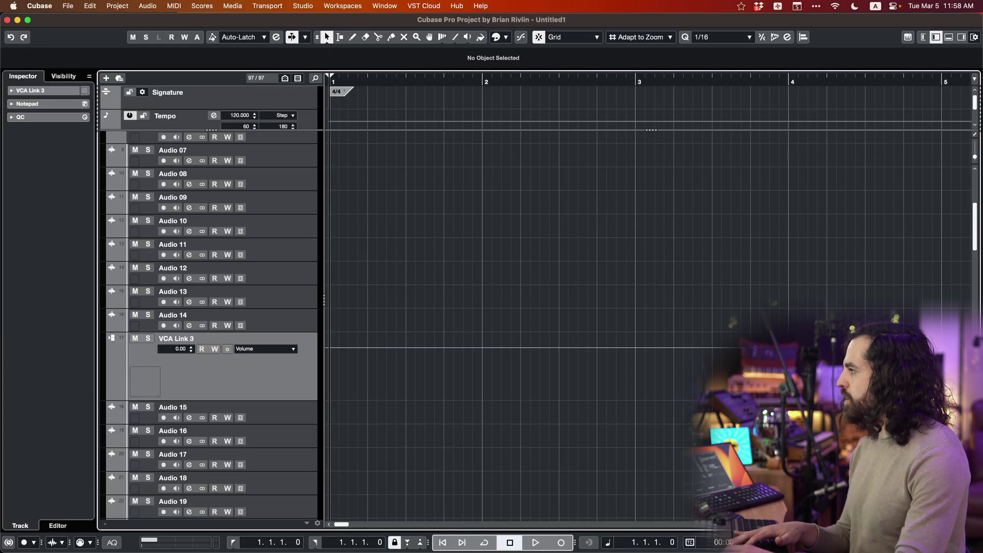
pyautogui.press('F3')
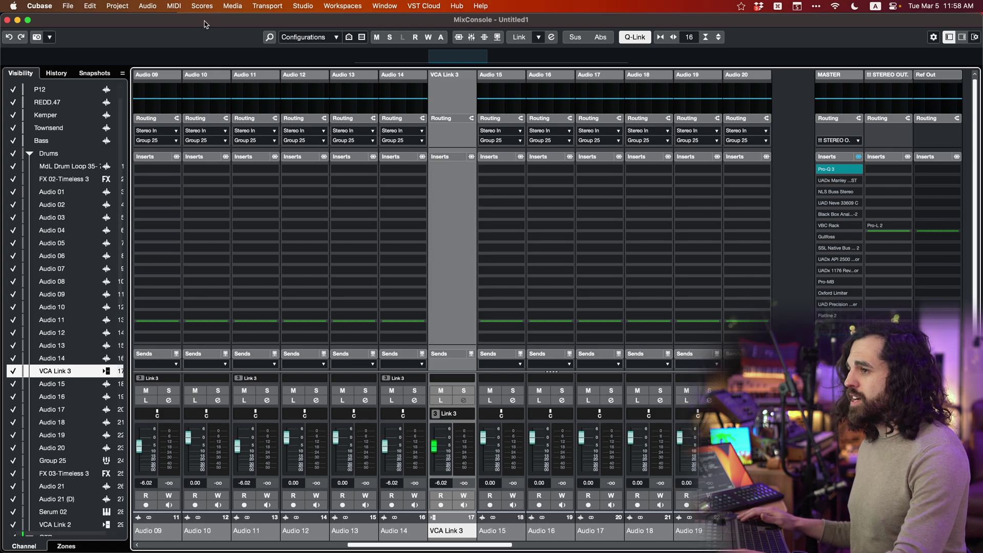
pyautogui.press('F3')
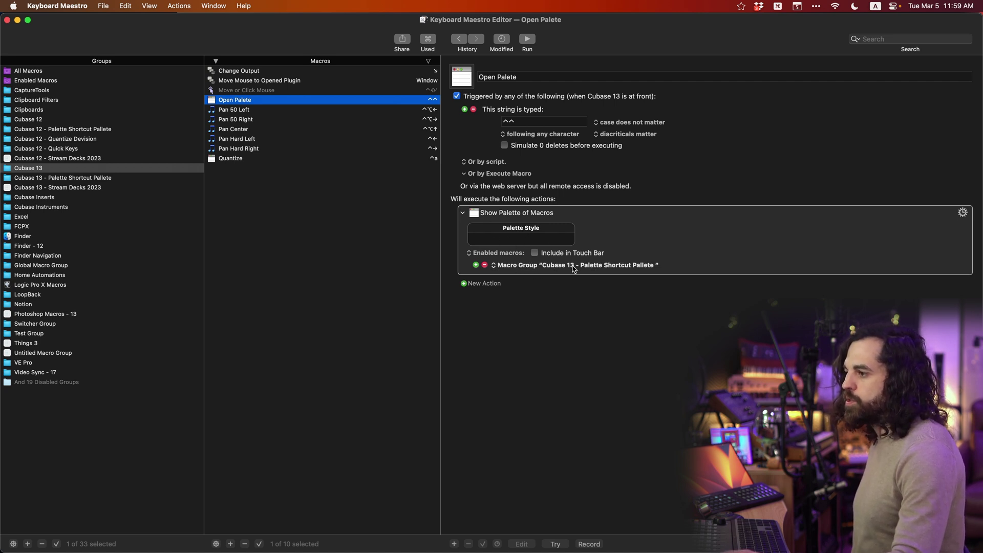
# Step: Examine the Audio Track, Backup Project, Duplicate Track and FX Track macros in the Cubase 13 - Palette Shortcut Pallete group
pyautogui.click(56, 178)
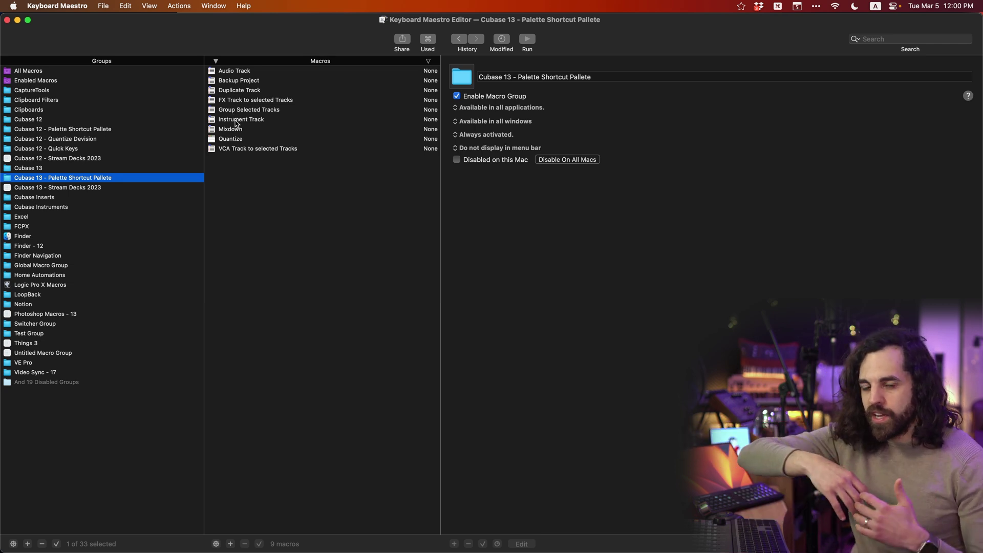
pyautogui.click(230, 71)
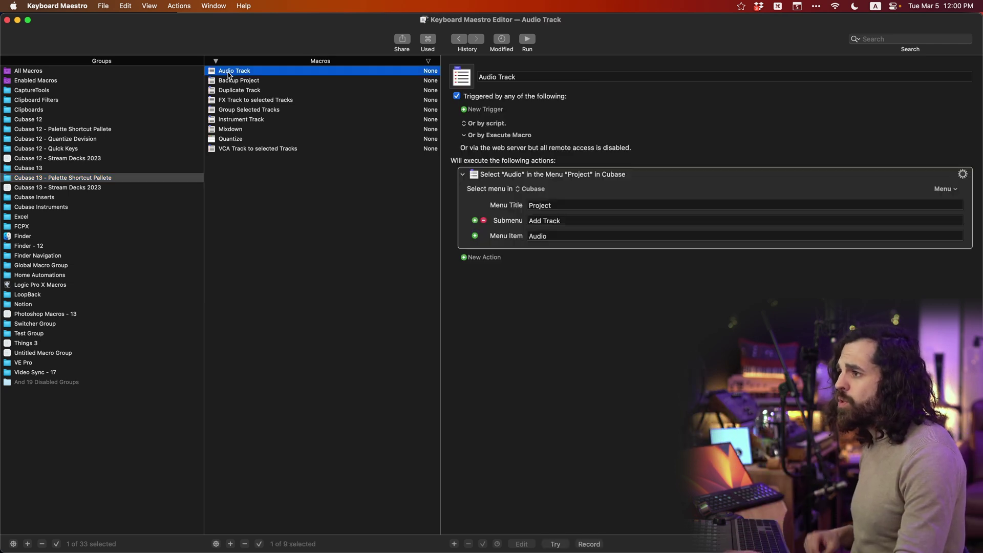
pyautogui.press('Down')
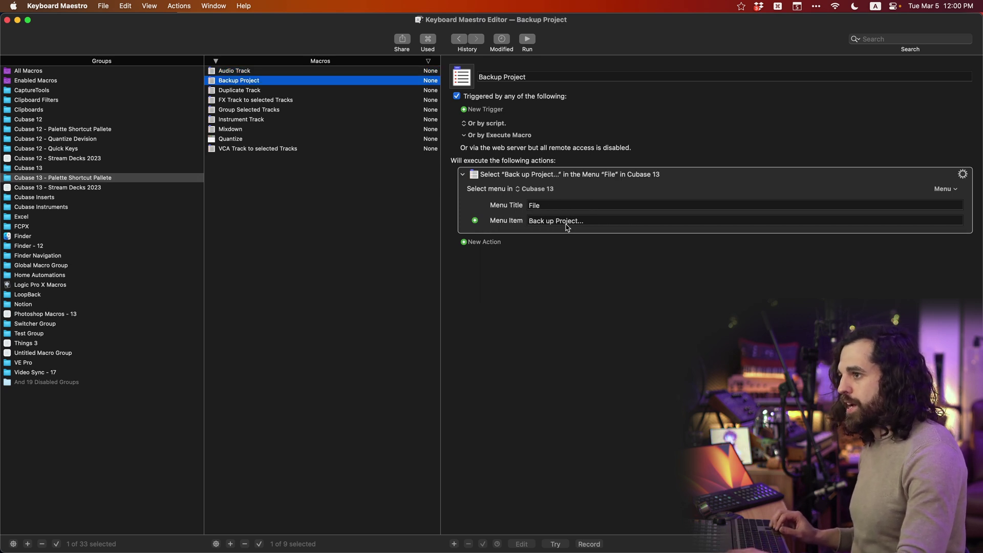
pyautogui.press('Down')
pyautogui.press('Down')
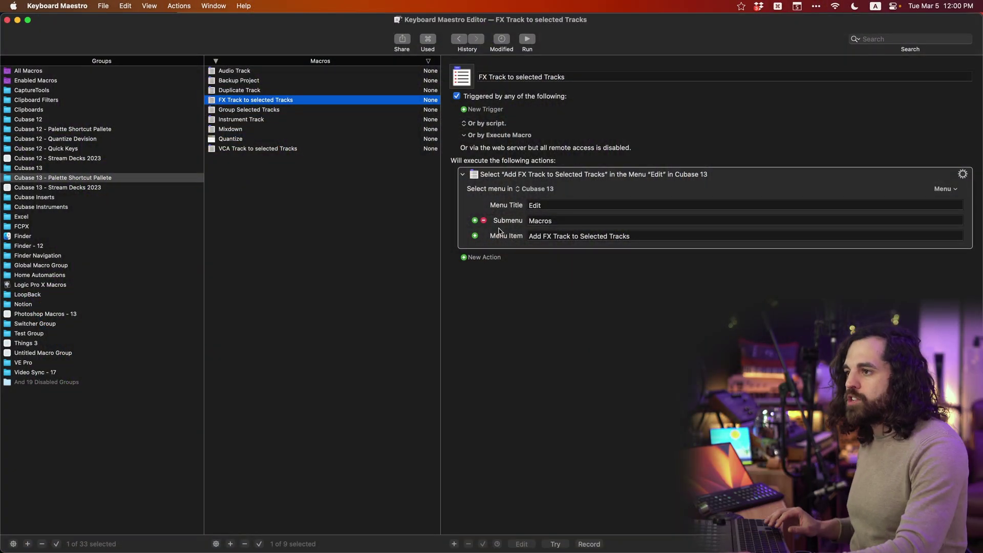
# Step: Review the Open Palete macro in the Cubase 13 group, then switch to Cubase and display the shortcut palette
pyautogui.click(40, 178)
pyautogui.click(39, 170)
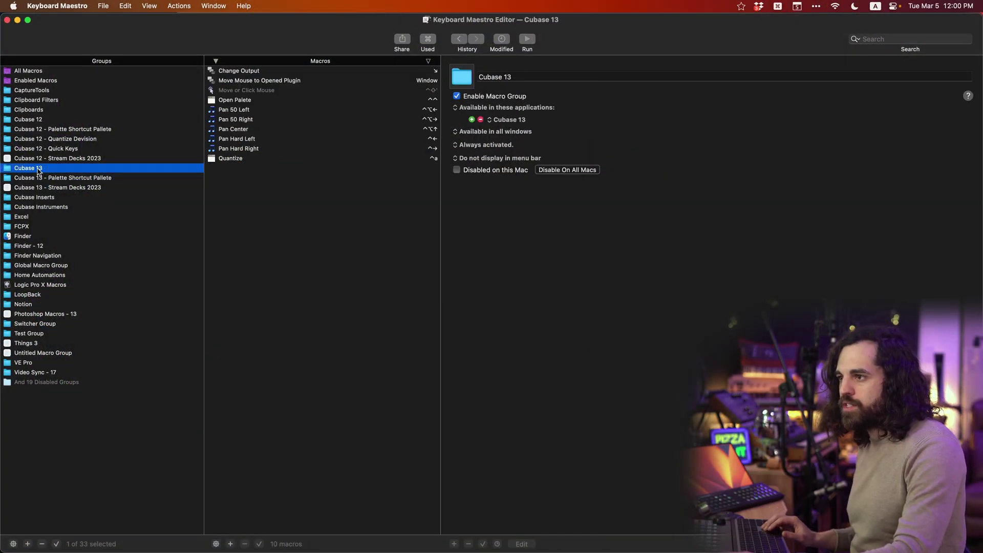
pyautogui.click(231, 100)
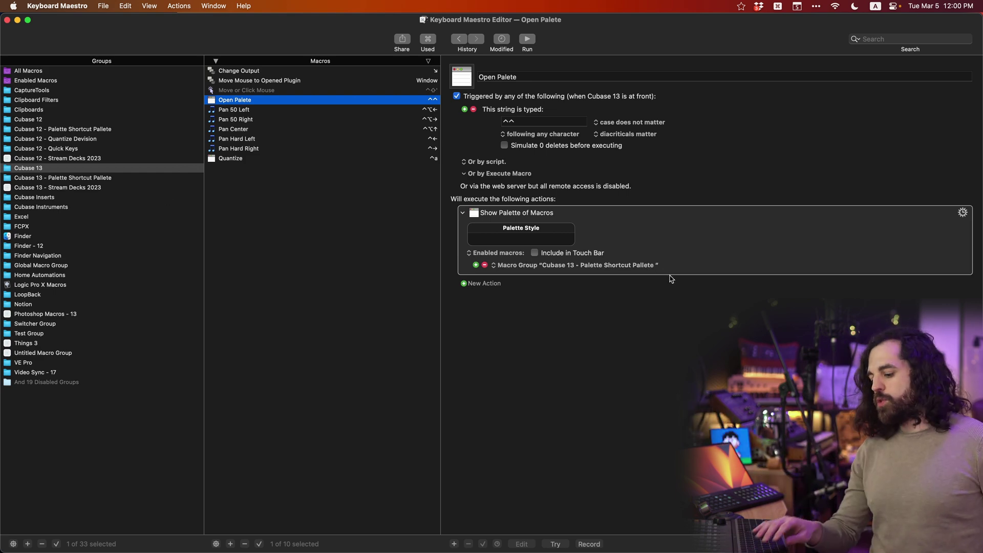
pyautogui.press('super+Tab')
pyautogui.hotkey('ctrl', 'space')
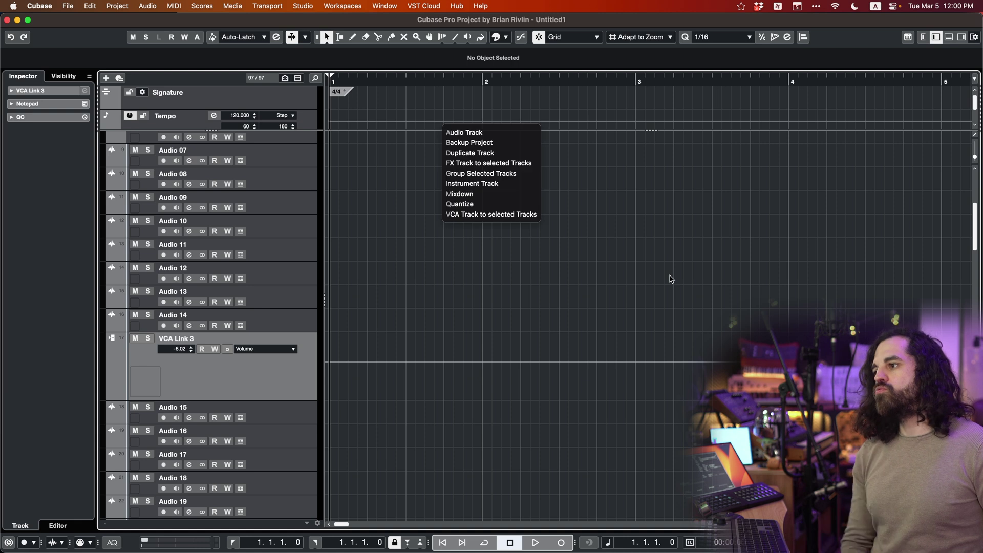